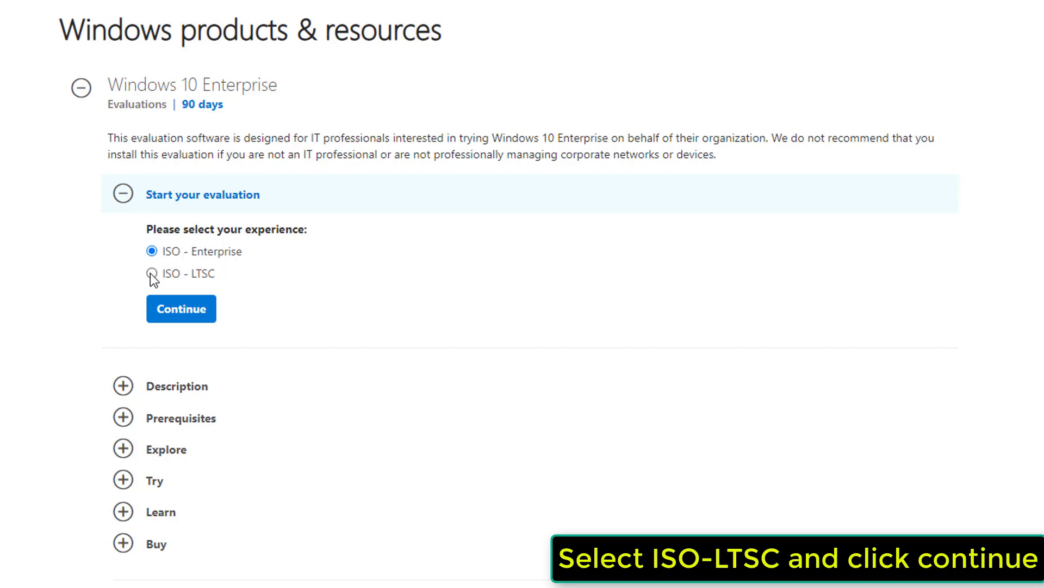
- Register for the Windows 10 Enterprise ISO - LTSC evaluation and download its 64-bit English ISO
left_click(171, 308)
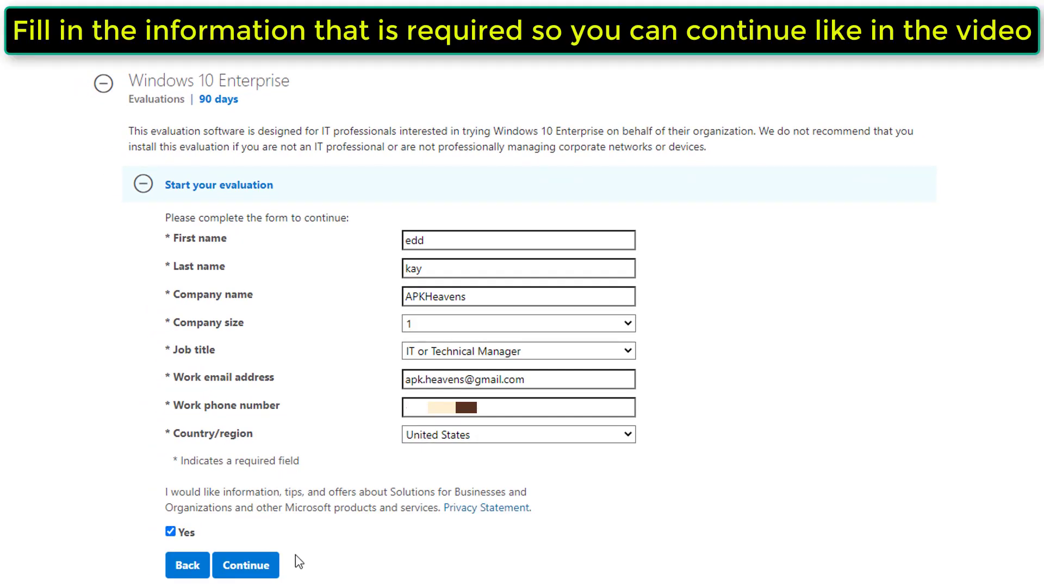
left_click(253, 569)
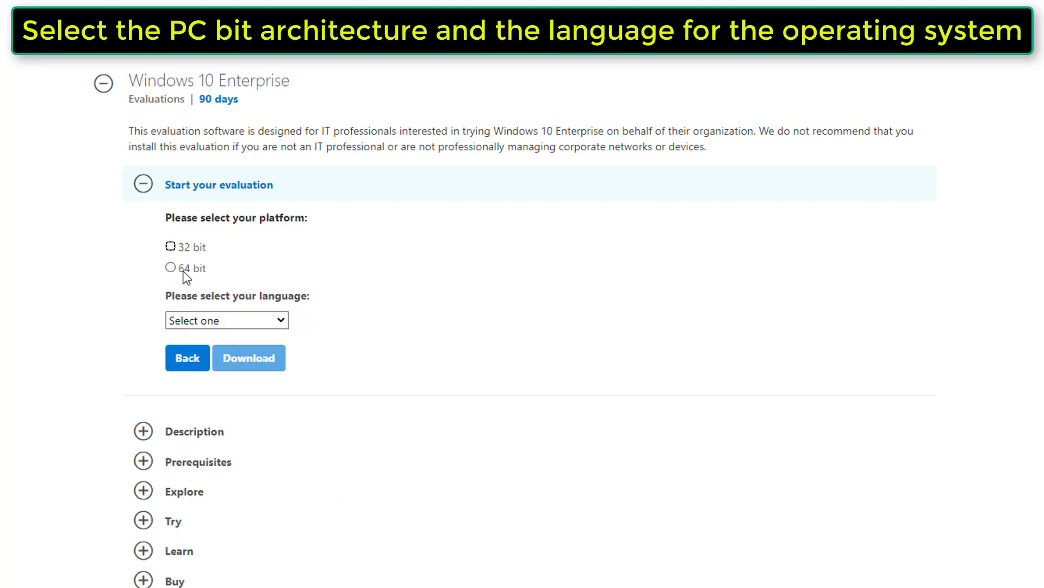
left_click(171, 268)
left_click(198, 319)
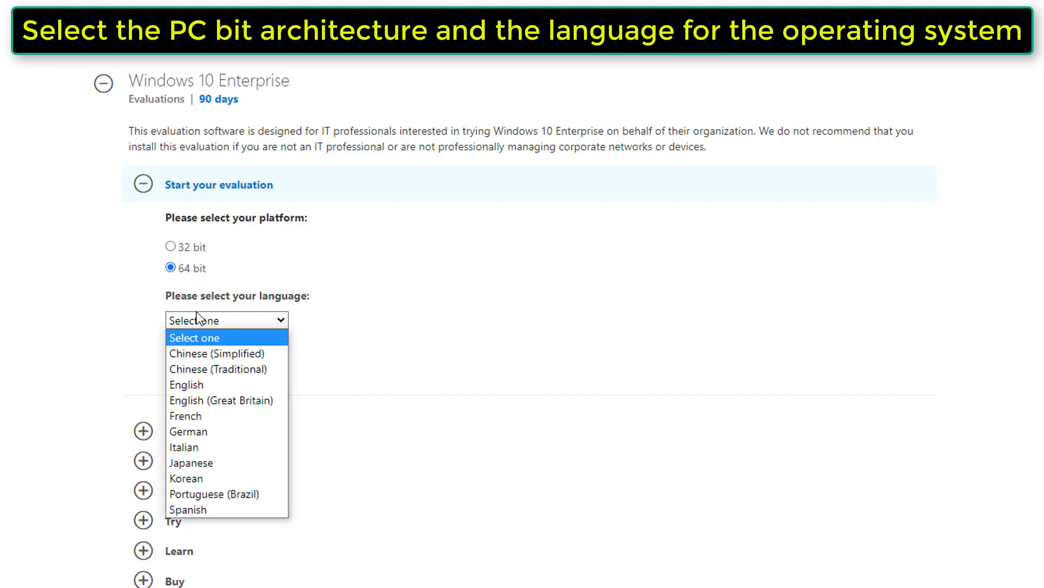
left_click(195, 382)
left_click(263, 366)
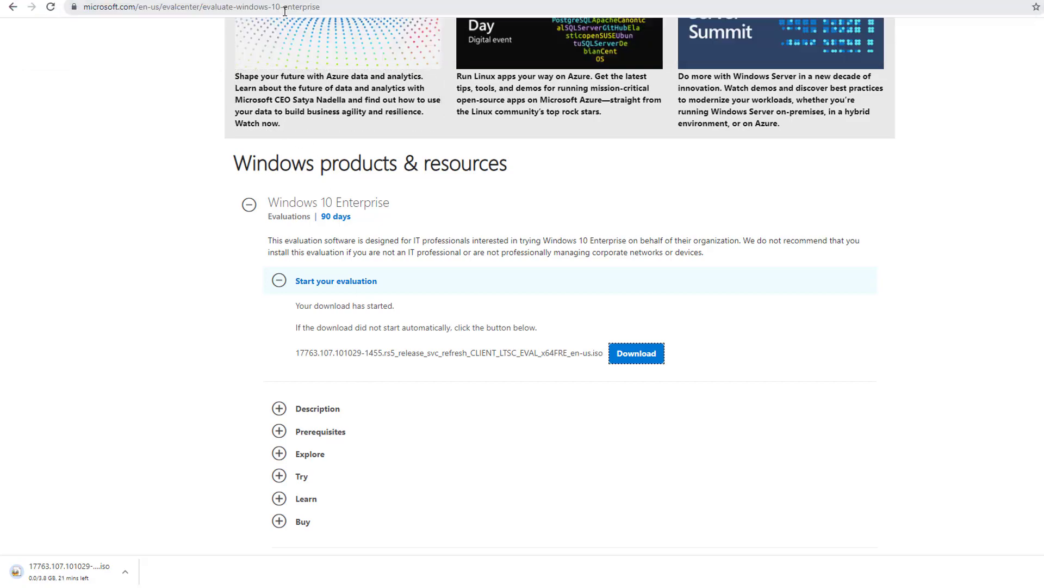
- Download Rufus 3.13 Portable from rufus.ie
left_click(284, 7)
type("rufus.ie")
key("Return")
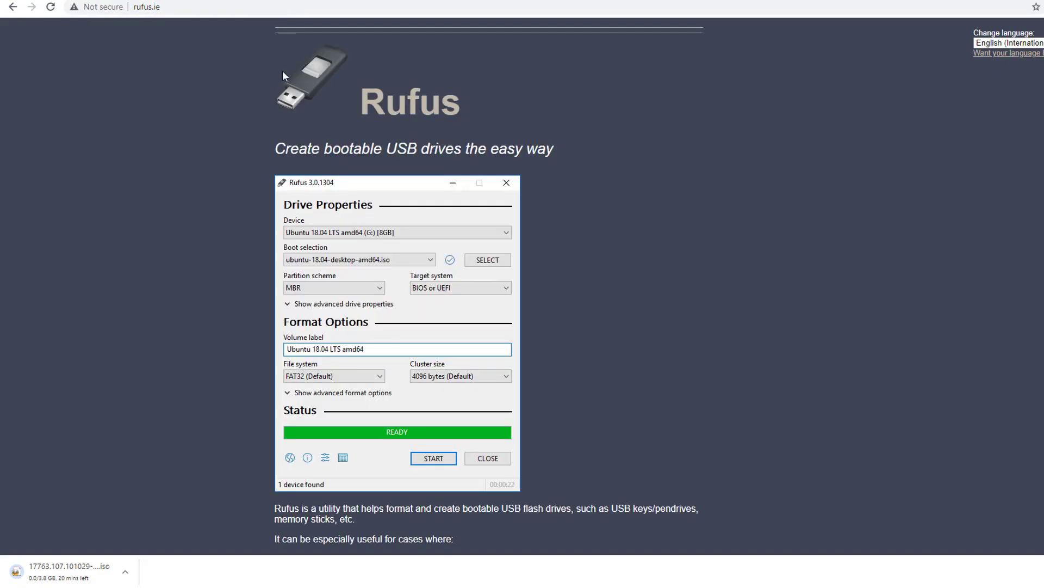
scroll(334, 367, "down", 8)
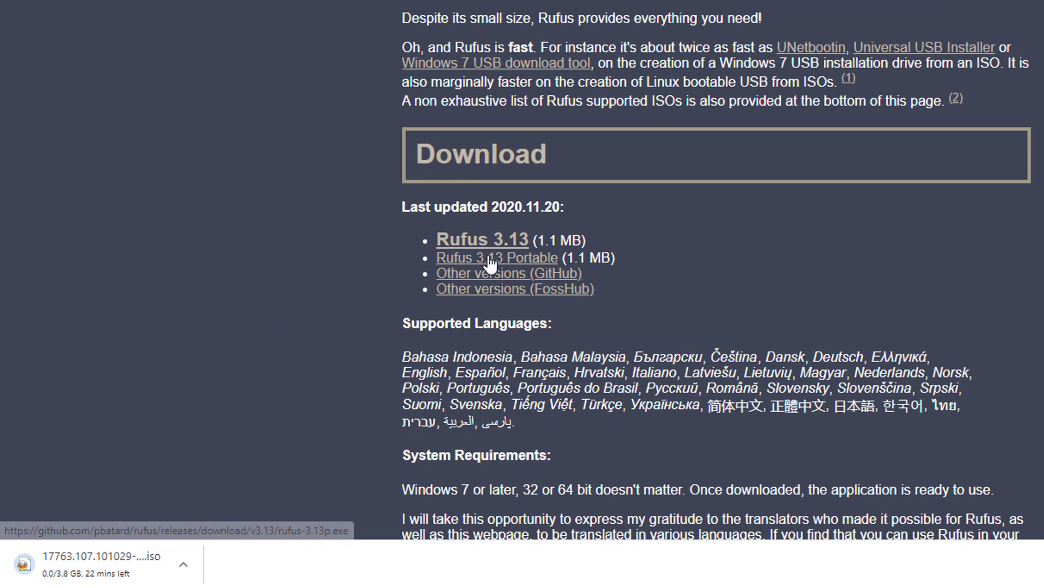
left_click(491, 259)
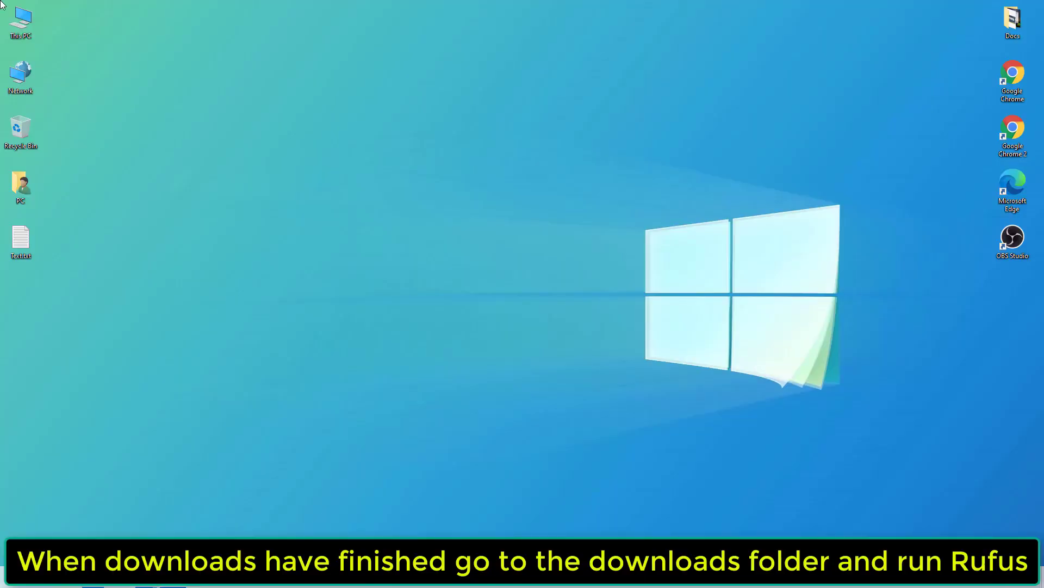
- Switch to File Explorer and run the portable Rufus application from the Downloads folder
double_click(17, 19)
left_click(838, 206)
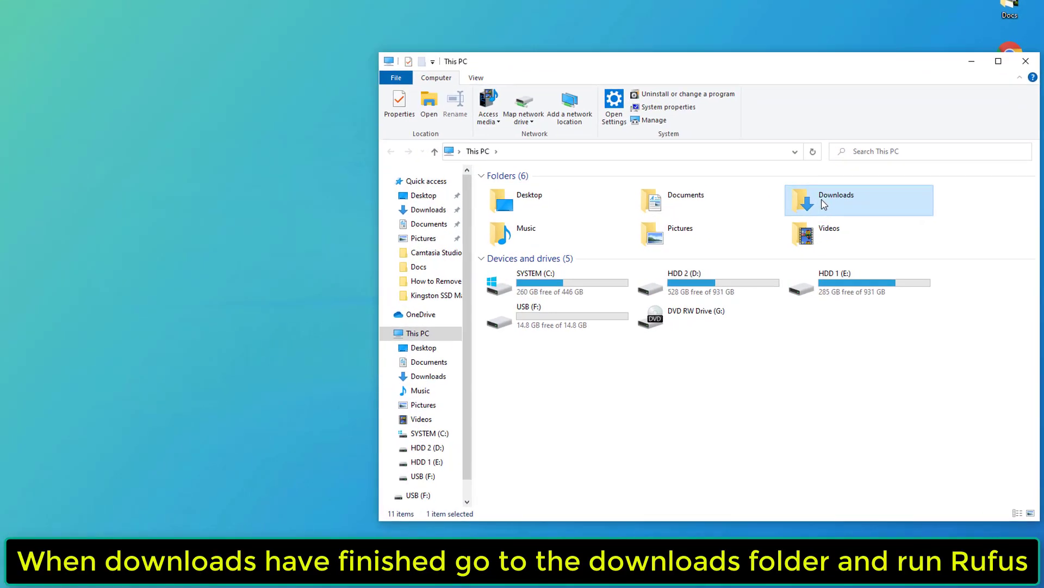
double_click(821, 199)
double_click(414, 206)
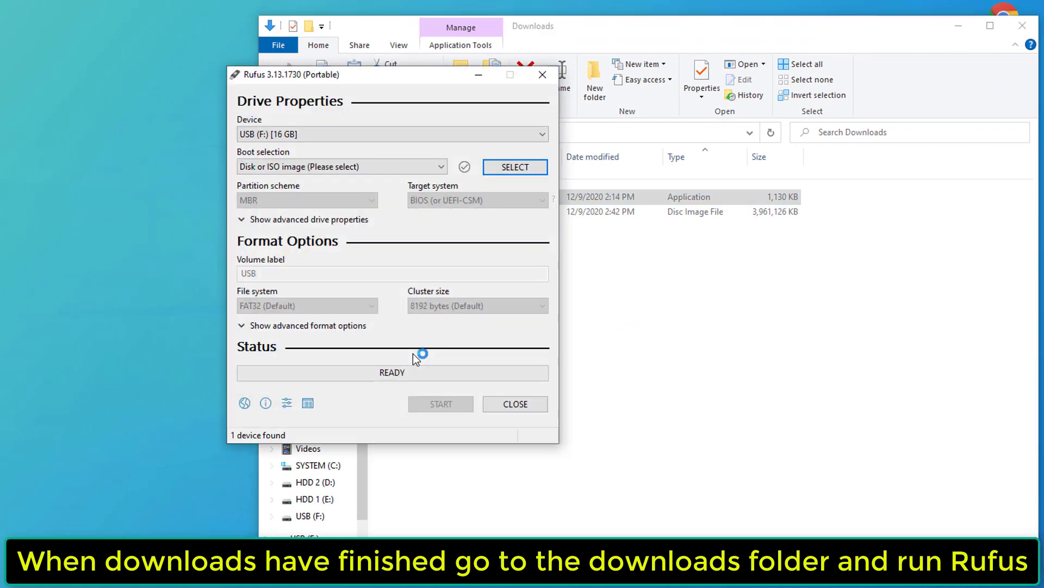
- Set USB (F:) [16 GB] as the target device and load the downloaded LTSC evaluation ISO as boot selection
left_click(288, 134)
left_click(287, 145)
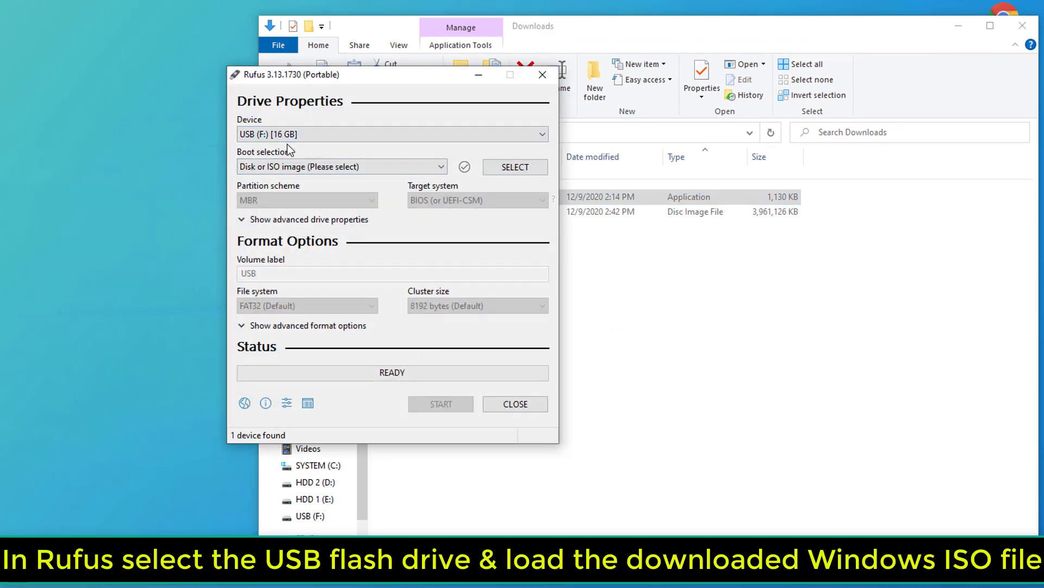
left_click(535, 167)
left_click(387, 250)
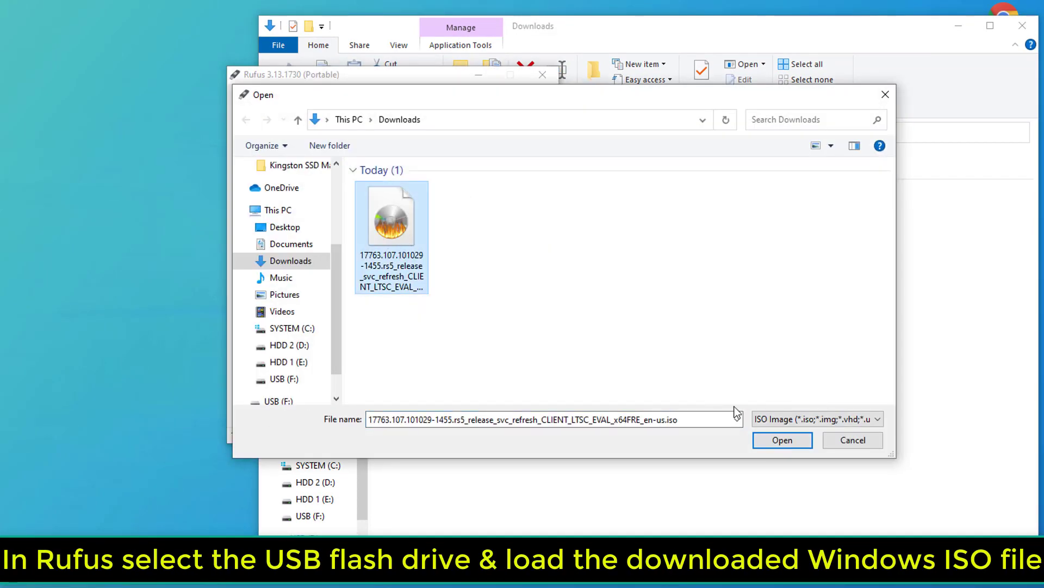
left_click(773, 439)
- Set the partition scheme to GPT and write the bootable USB drive, accepting its erasure and closing Rufus at the end
left_click(305, 230)
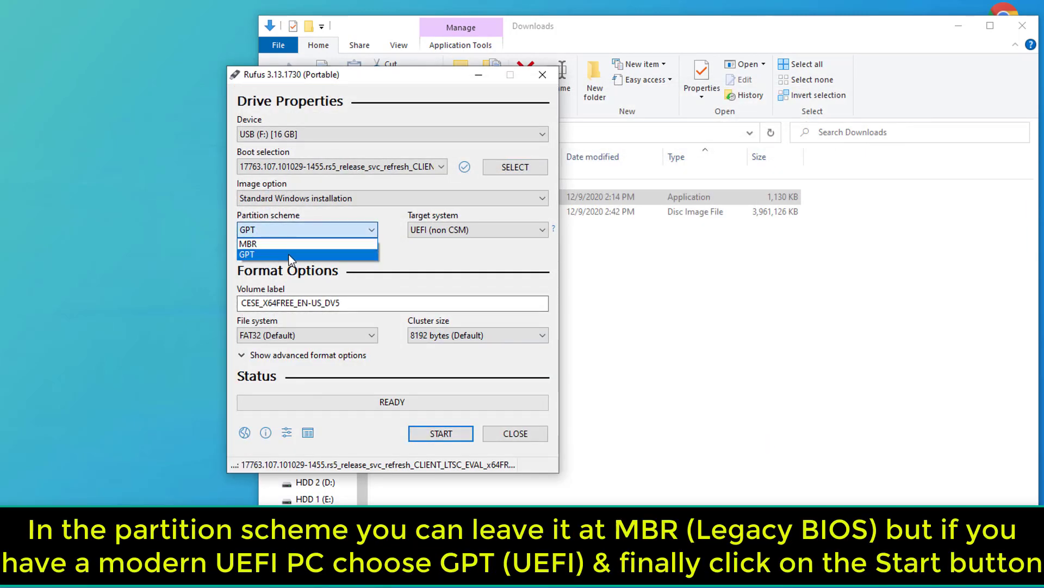
left_click(289, 254)
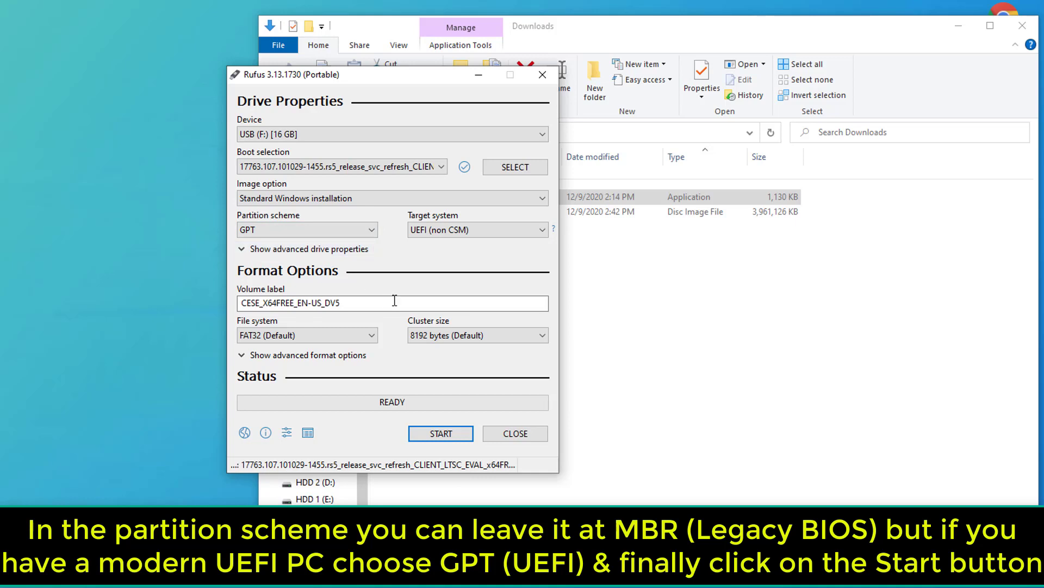
left_click(431, 431)
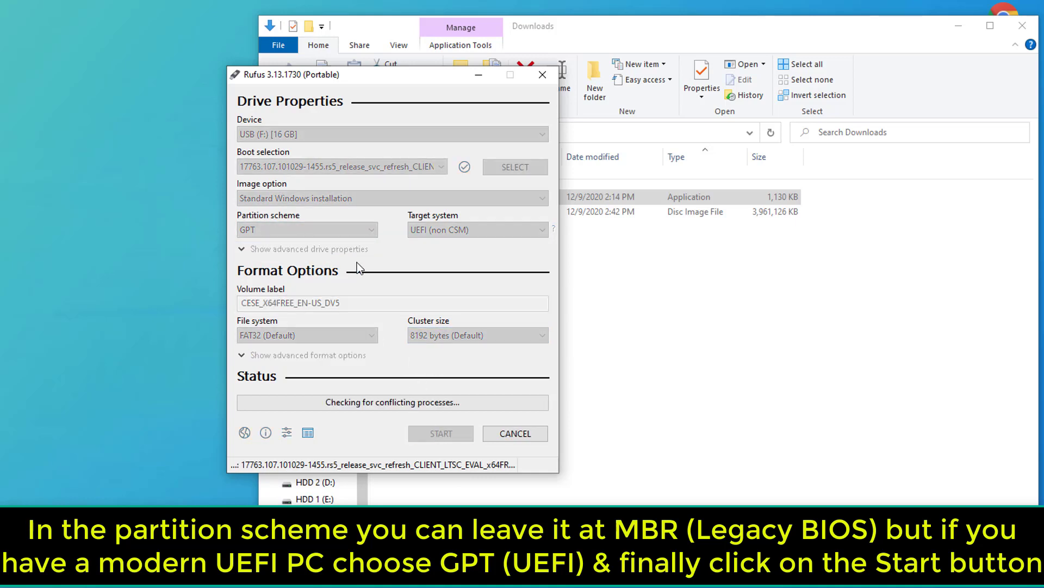
left_click(1023, 26)
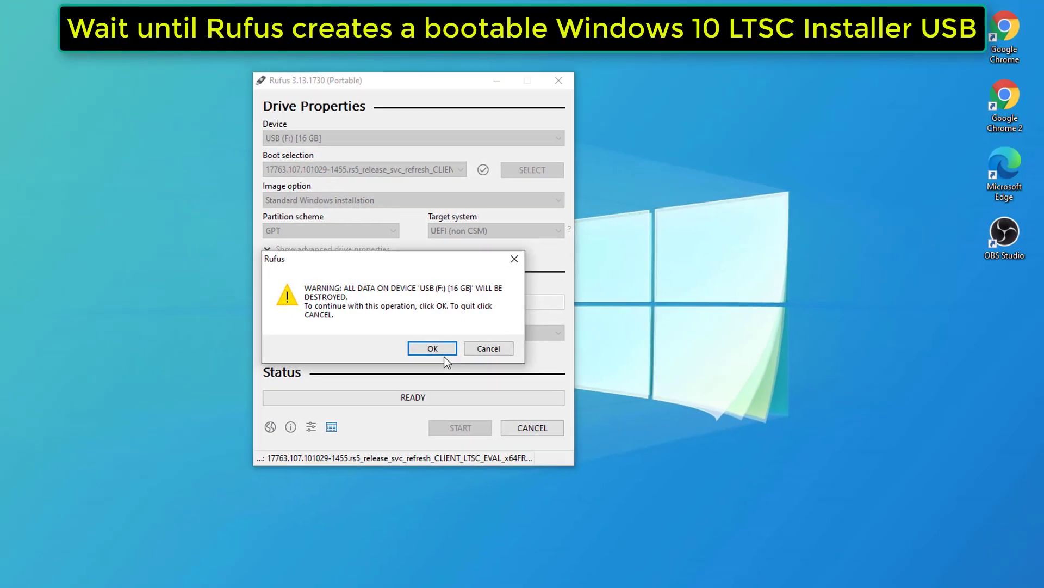
left_click(444, 355)
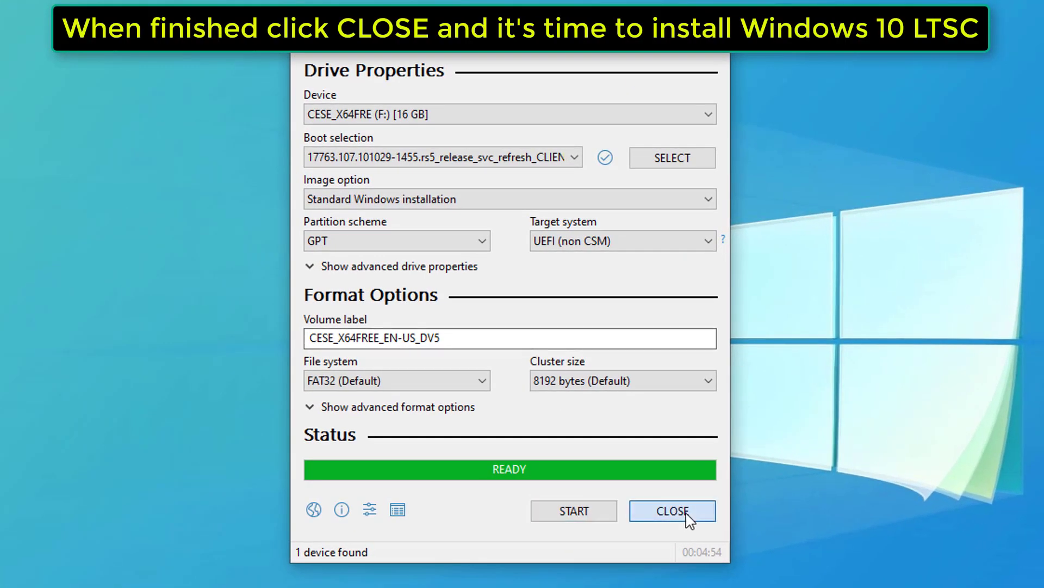
left_click(669, 495)
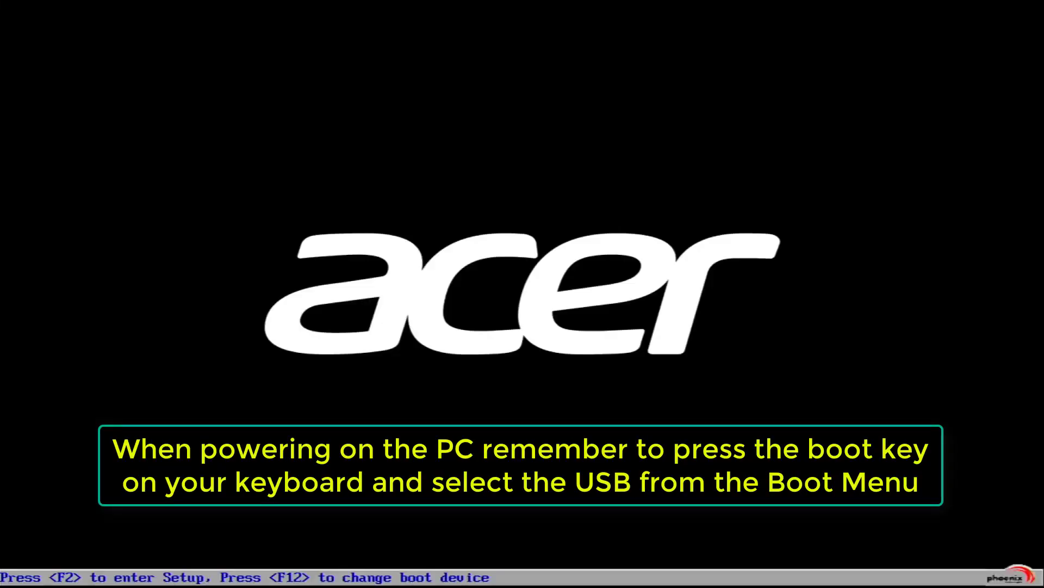
- Open the Boot Menu at startup and boot the PC from USB HDD: SMI USB DISK
key("F12")
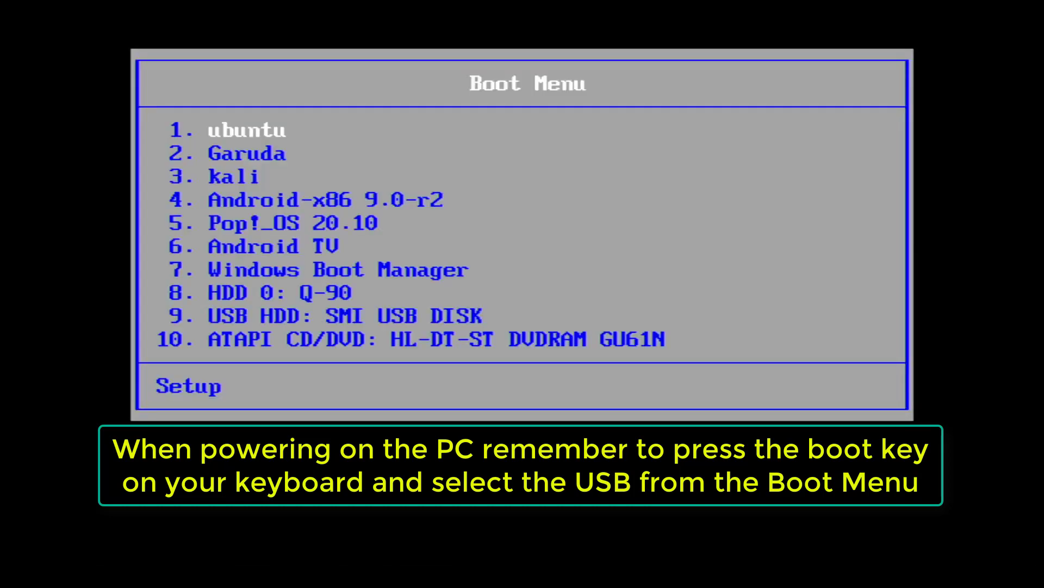
key("Down")
key("Down")
key("Down")
key("Down")
key("Down")
key("Down")
key("Down")
key("Down")
key("Return")
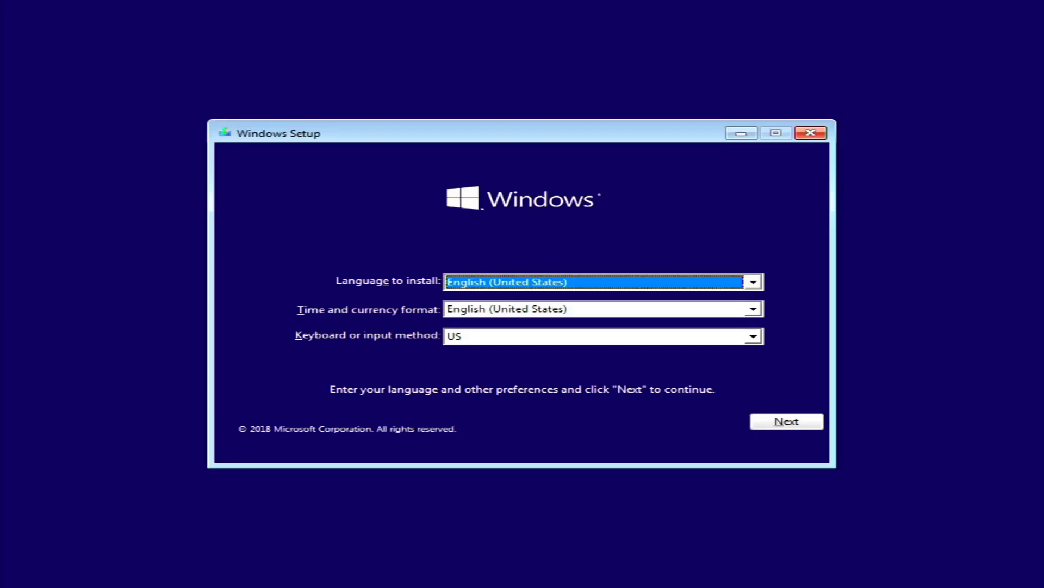
- Start the installation in English (United States) with the US keyboard and accept the license terms, continuing to the drive selection
left_click(778, 423)
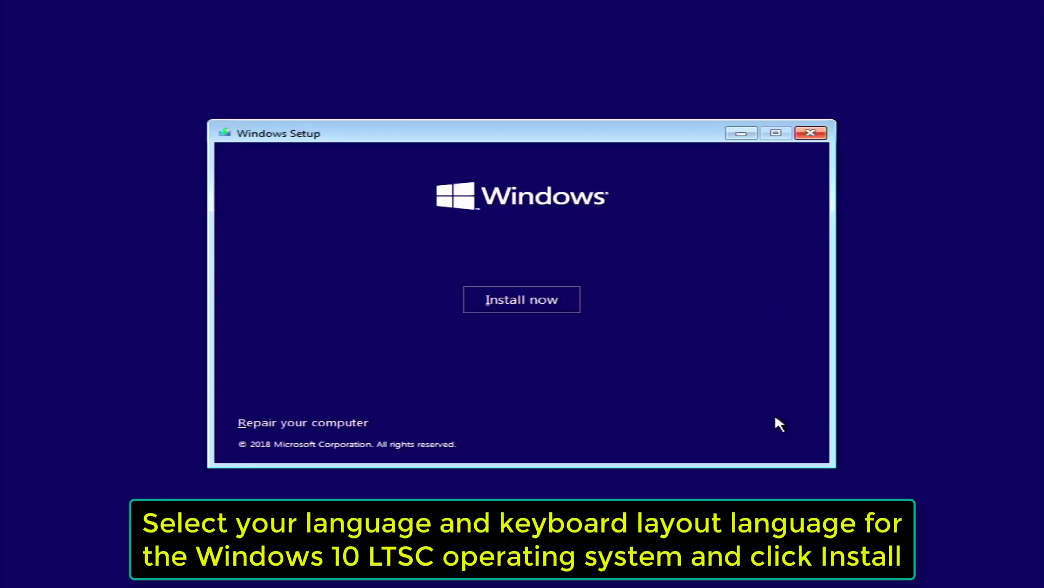
left_click(524, 294)
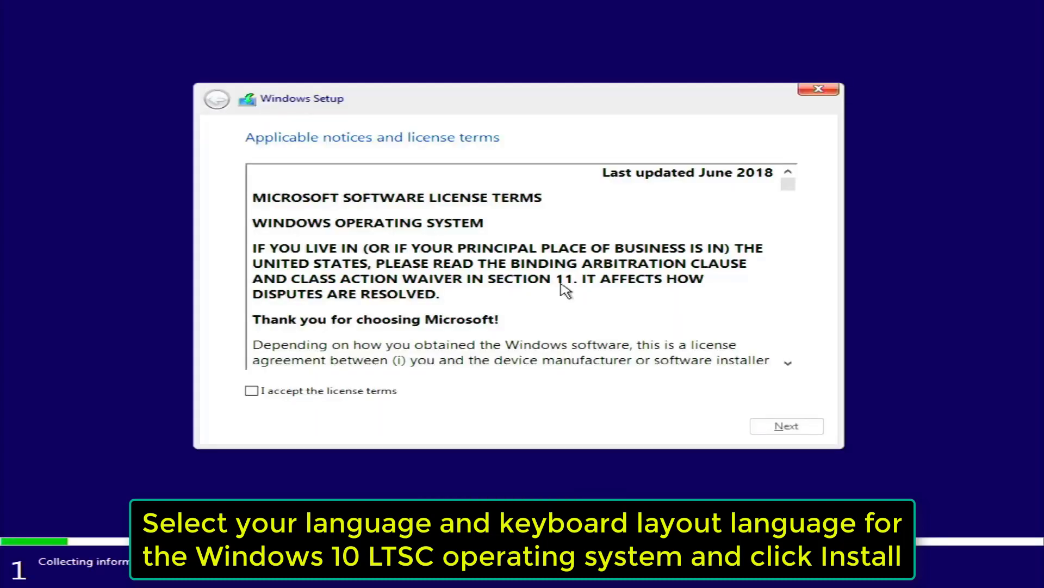
left_click(343, 391)
left_click(764, 427)
left_click(525, 272)
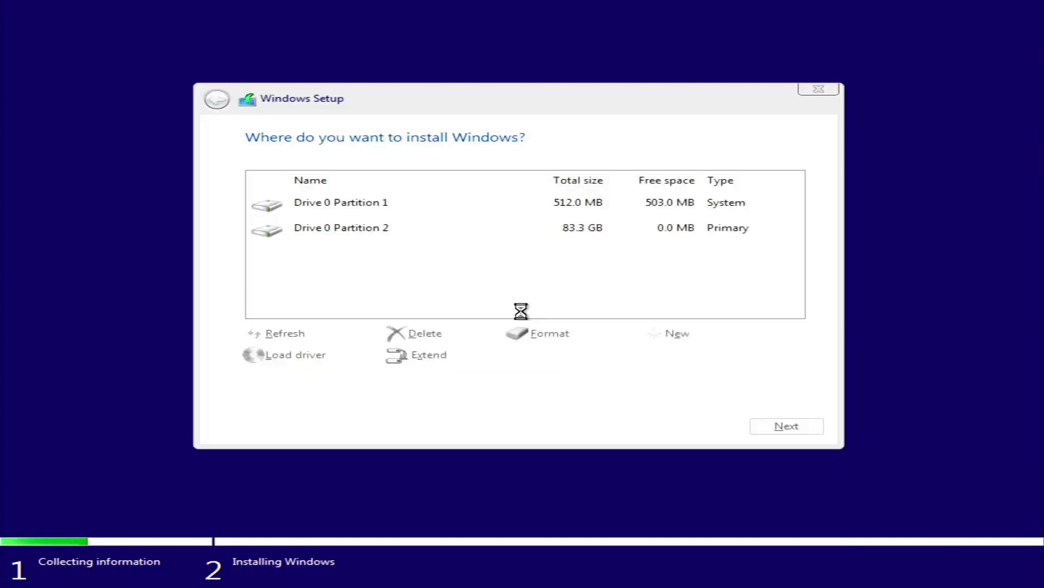
- Delete both partitions on Drive 0 and start installing Windows on the freed space
left_click(416, 331)
left_click(657, 355)
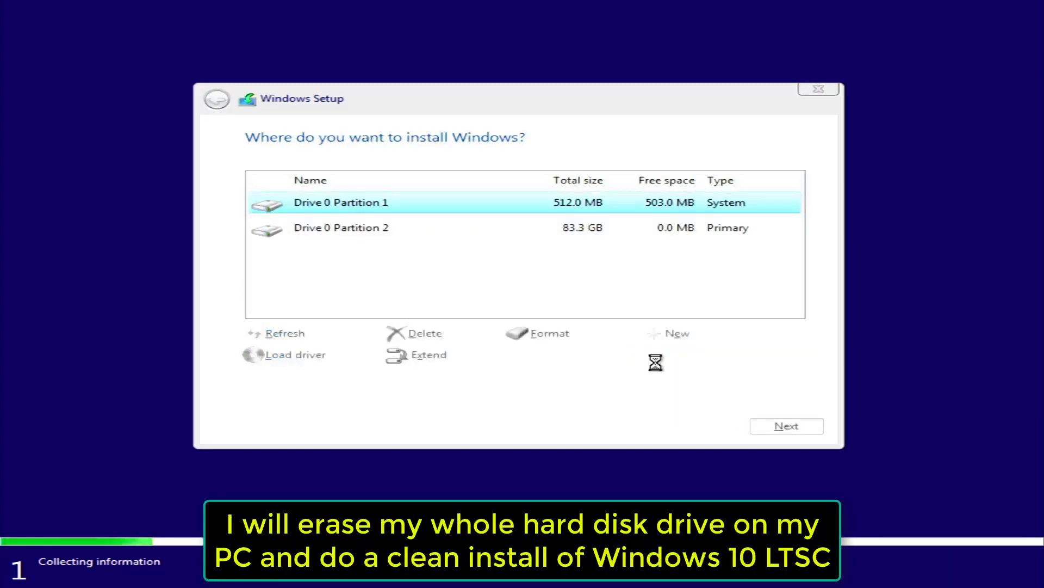
left_click(506, 227)
left_click(419, 333)
left_click(682, 357)
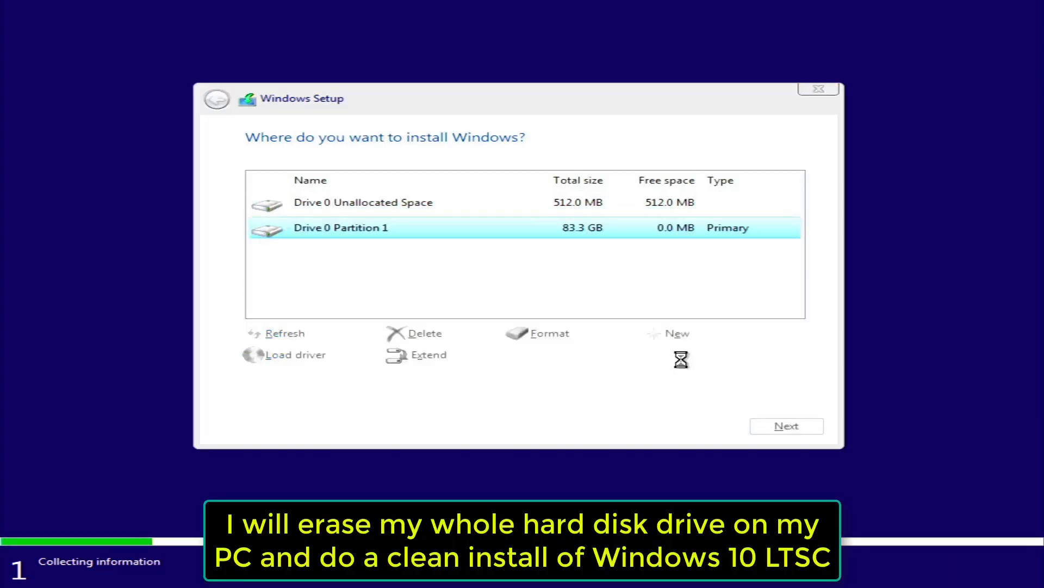
left_click(784, 424)
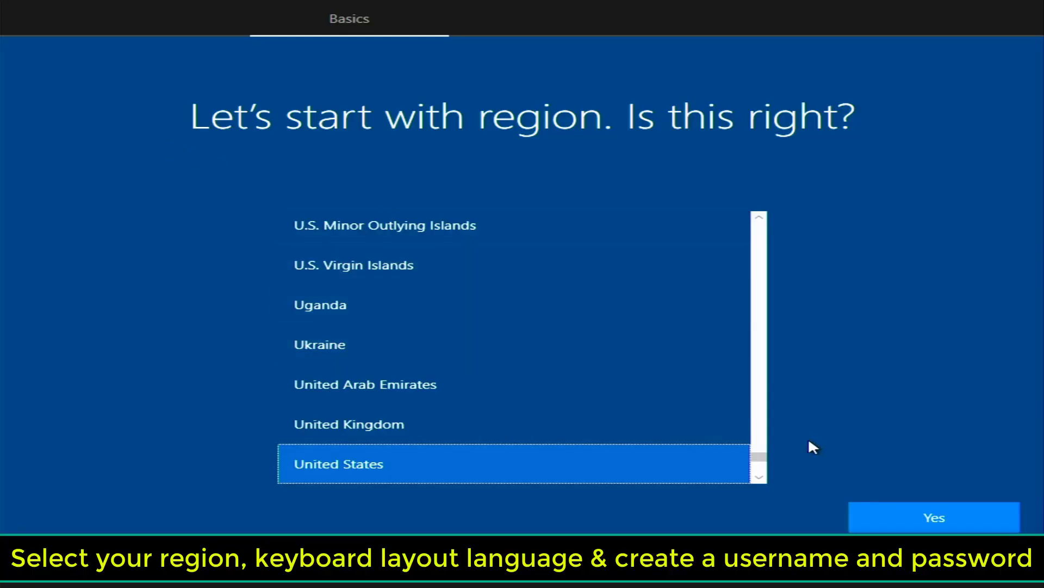
- Confirm the United States region and US keyboard layout, skipping a second layout and the network connection
left_click(916, 519)
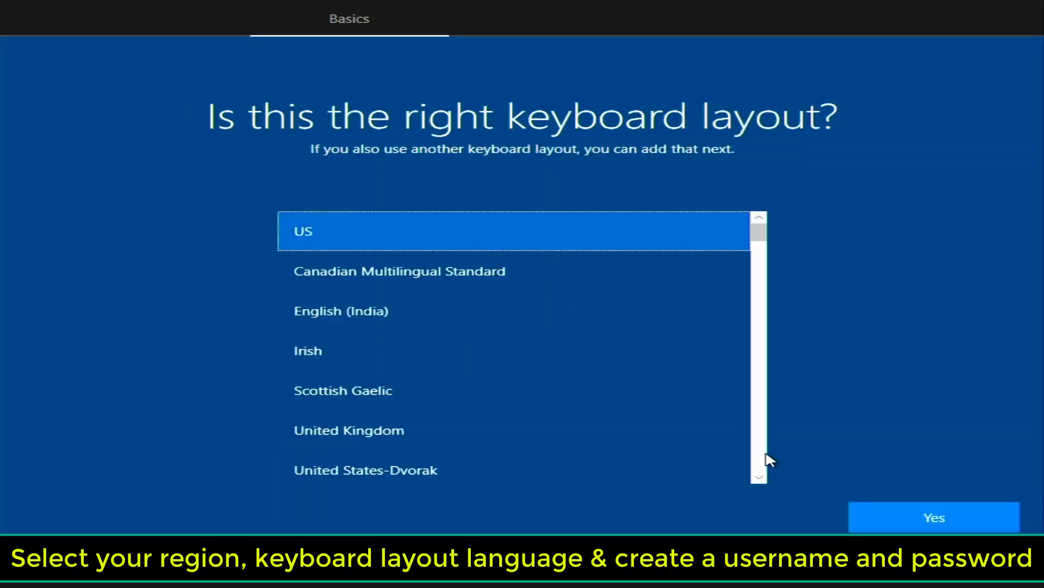
left_click(895, 518)
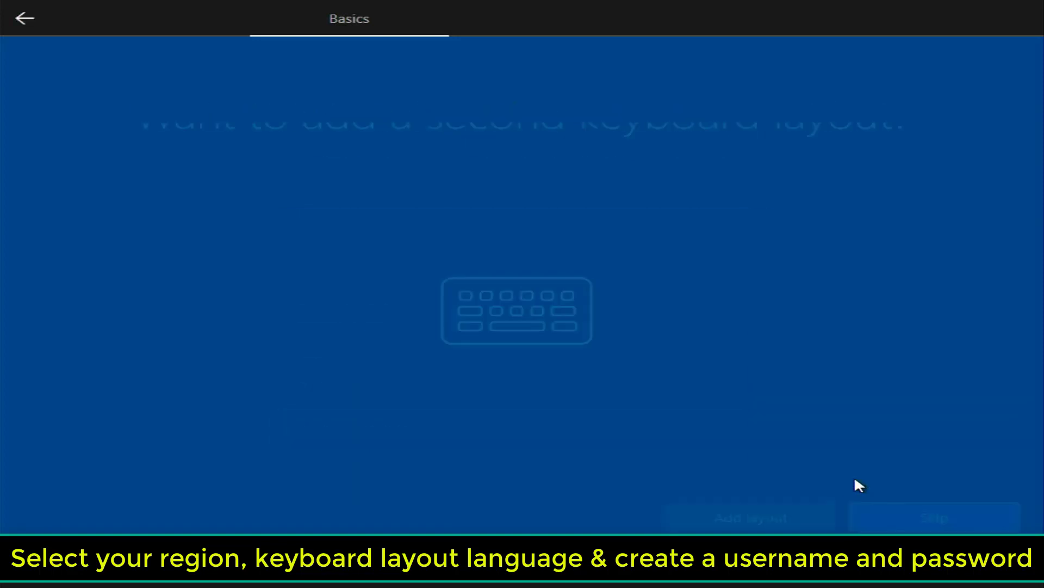
left_click(913, 516)
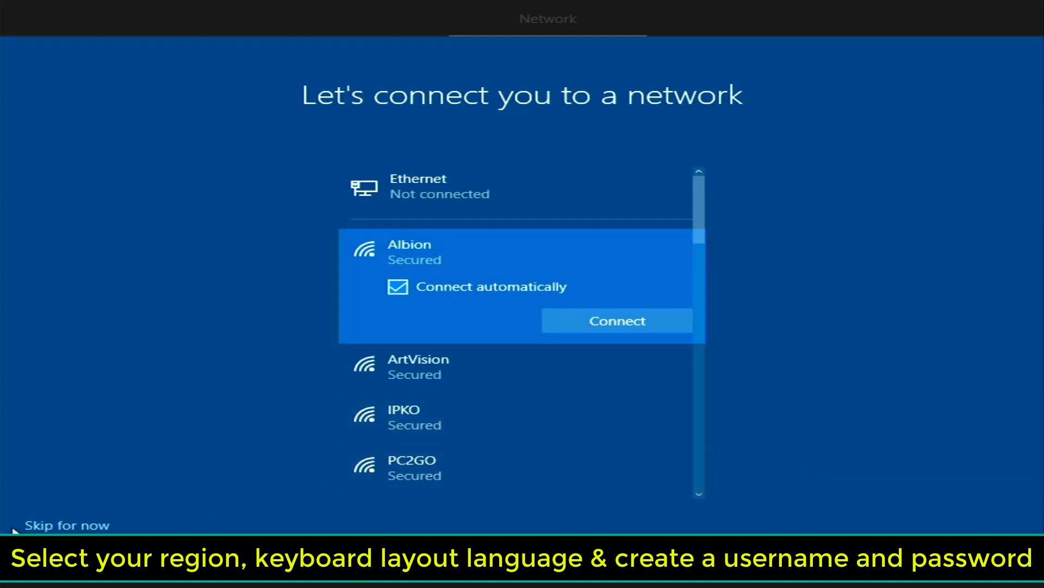
left_click(25, 527)
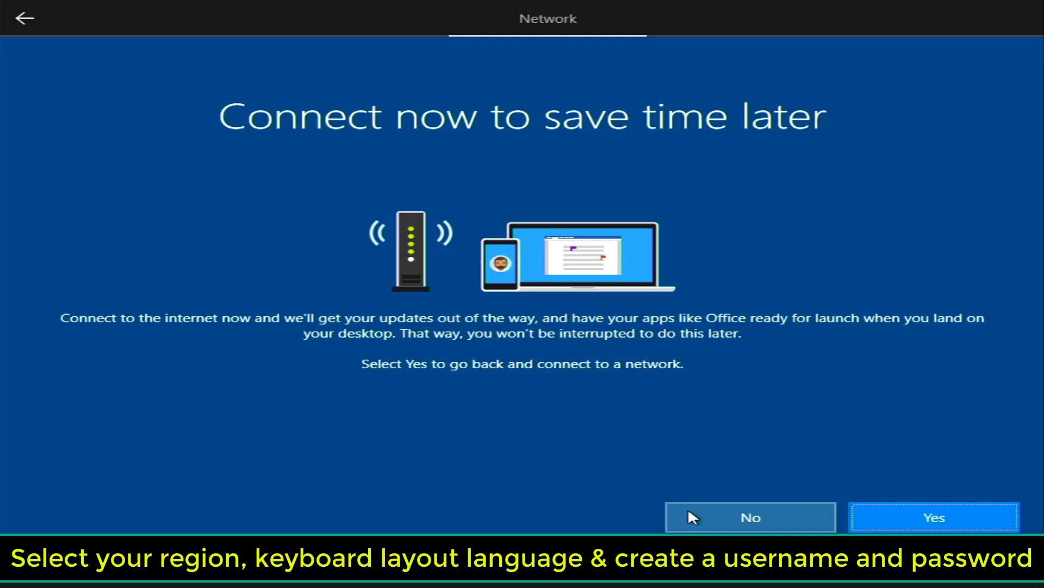
left_click(717, 527)
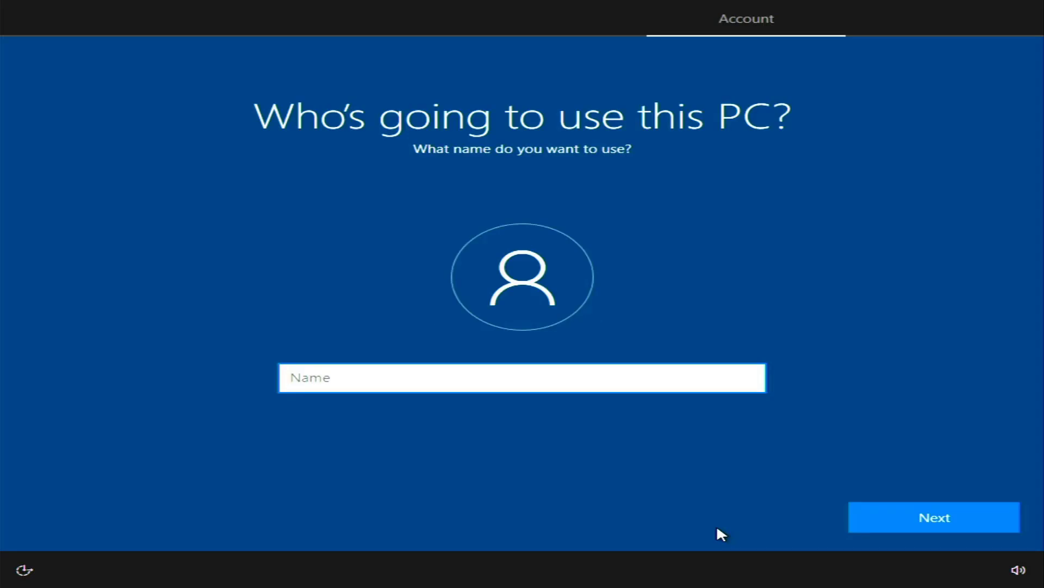
- Create the local user account with the name PC
type("PC")
left_click(872, 525)
left_click(865, 511)
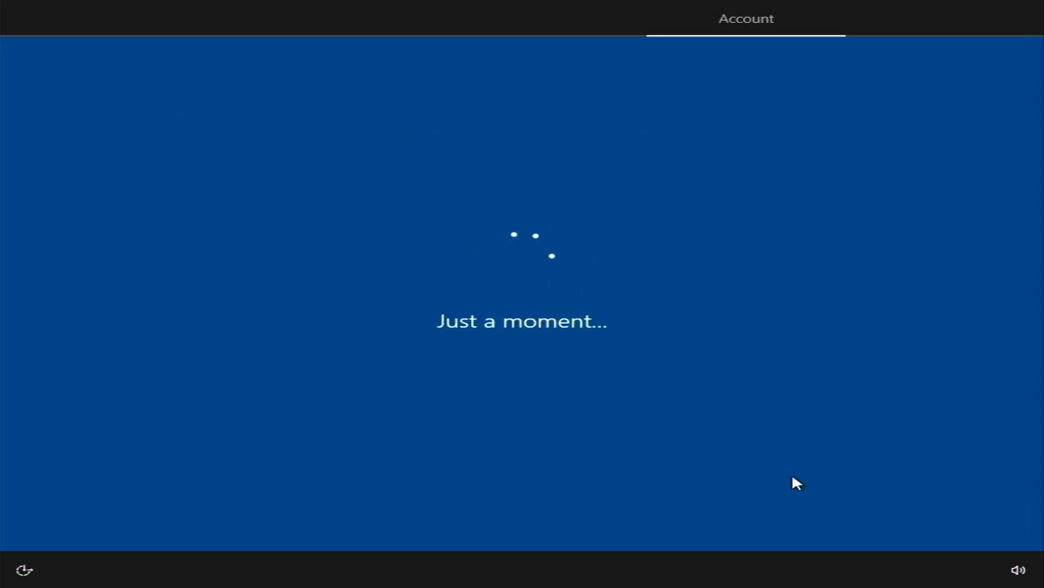
- Turn off speech recognition, Find my device, inking, location, tailored experiences and advertising ID, and set diagnostic data to Basic
left_click(750, 510)
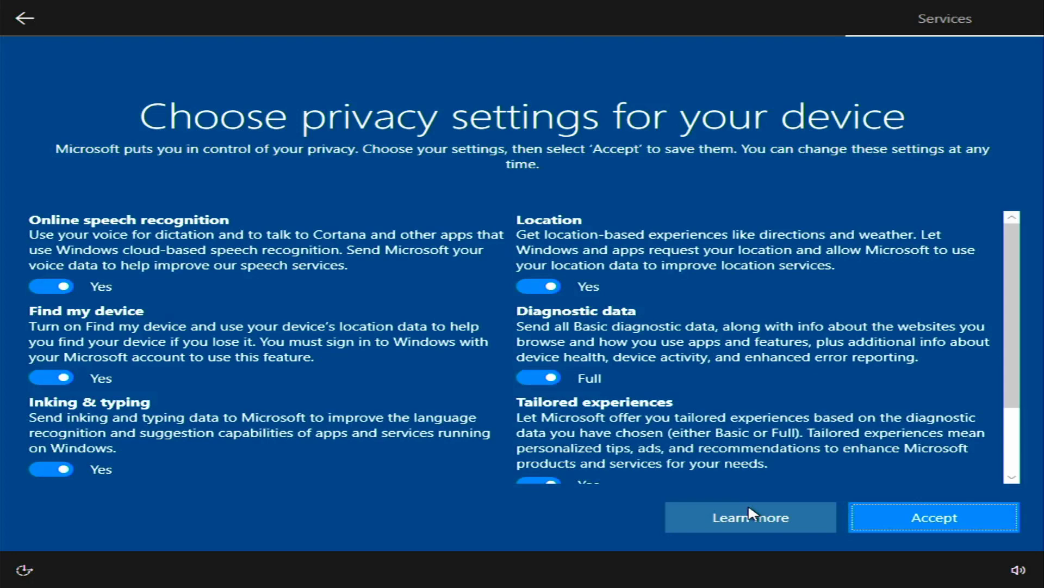
left_click(51, 286)
left_click(42, 379)
left_click(43, 380)
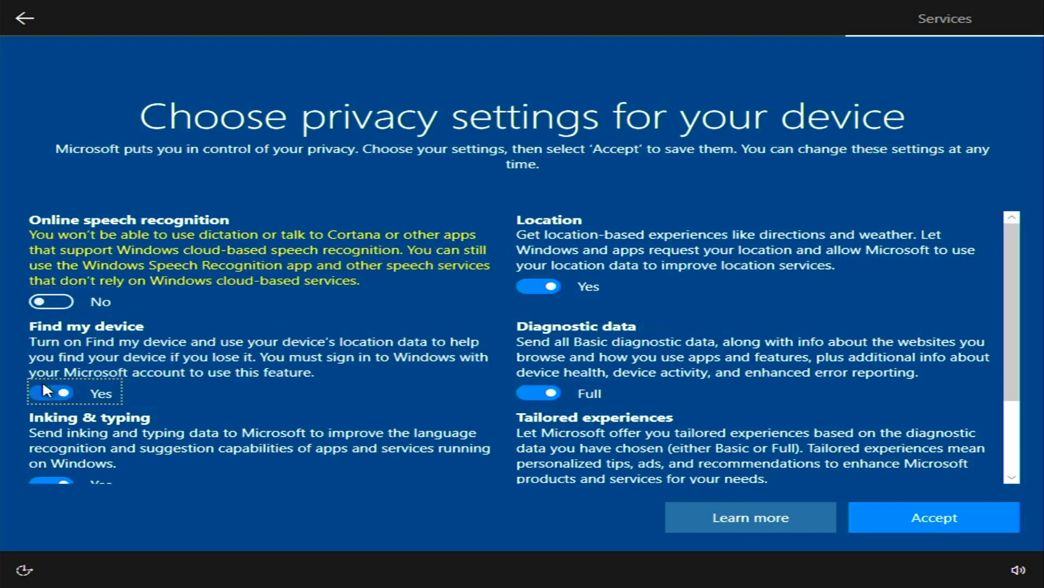
left_click(42, 381)
left_click(47, 477)
left_click(551, 292)
left_click(542, 388)
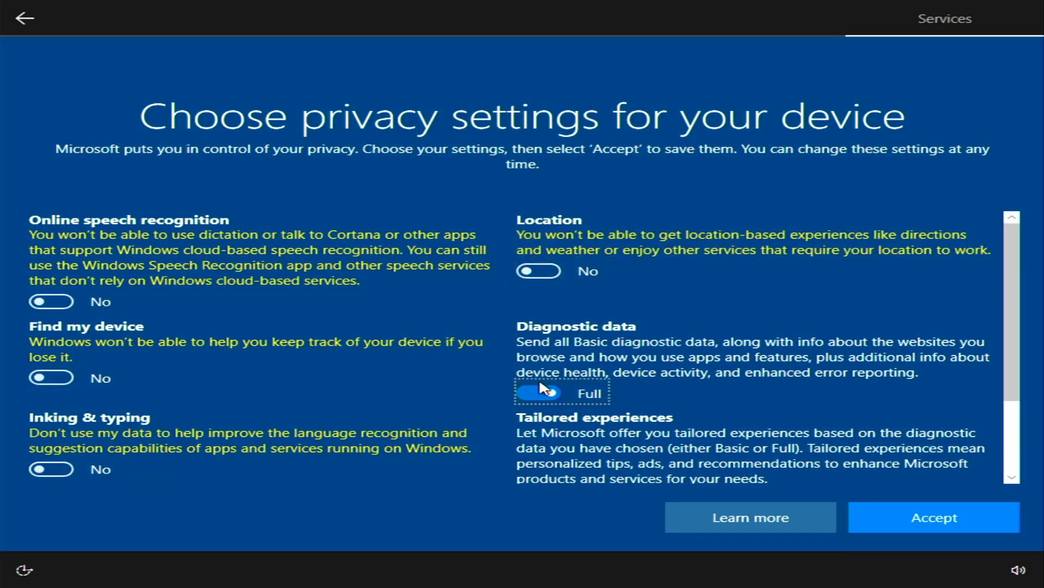
scroll(545, 388, "down", 3)
left_click(547, 387)
left_click(61, 467)
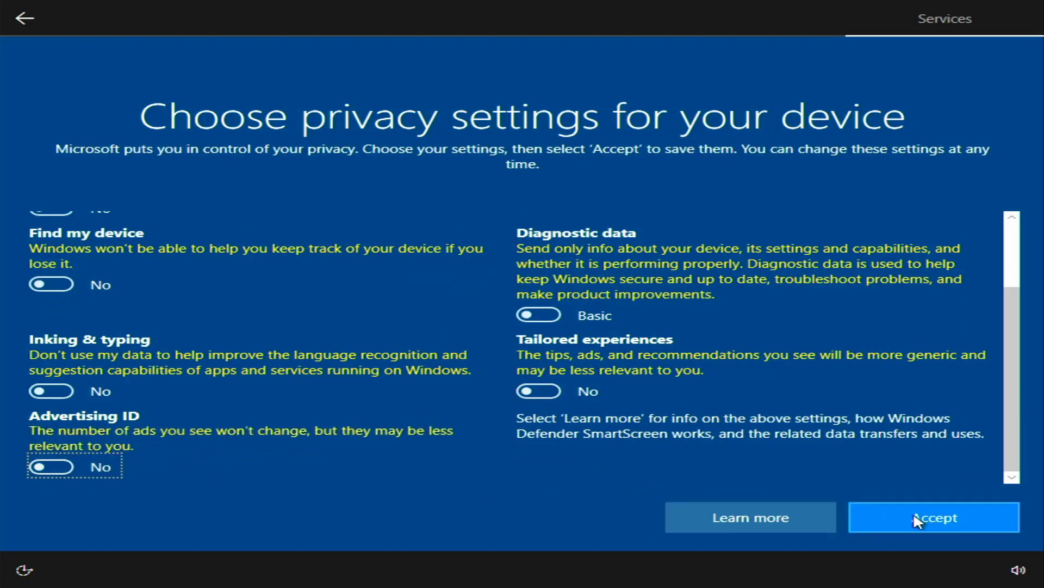
- Accept the privacy settings to finish the initial Windows setup
left_click(916, 517)
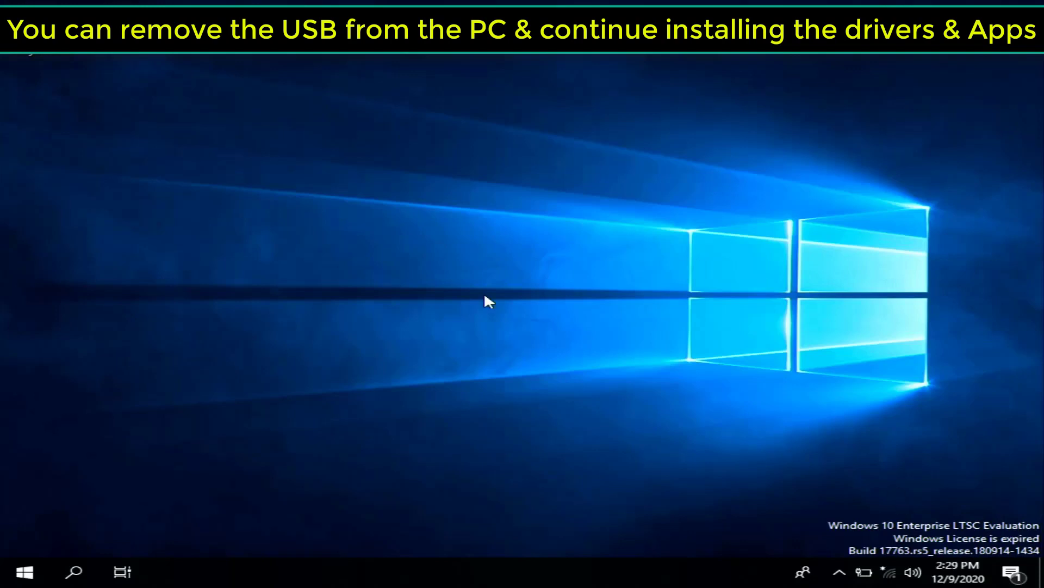
- Examine the available screen resolutions in the display settings, then close the settings
right_click(484, 292)
left_click(491, 403)
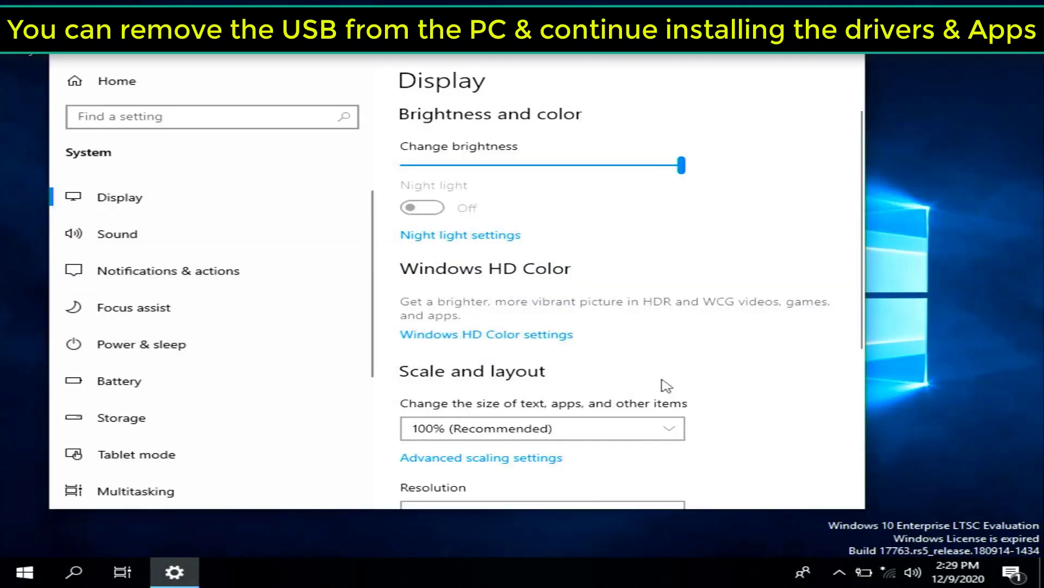
scroll(738, 393, "down", 5)
left_click(506, 227)
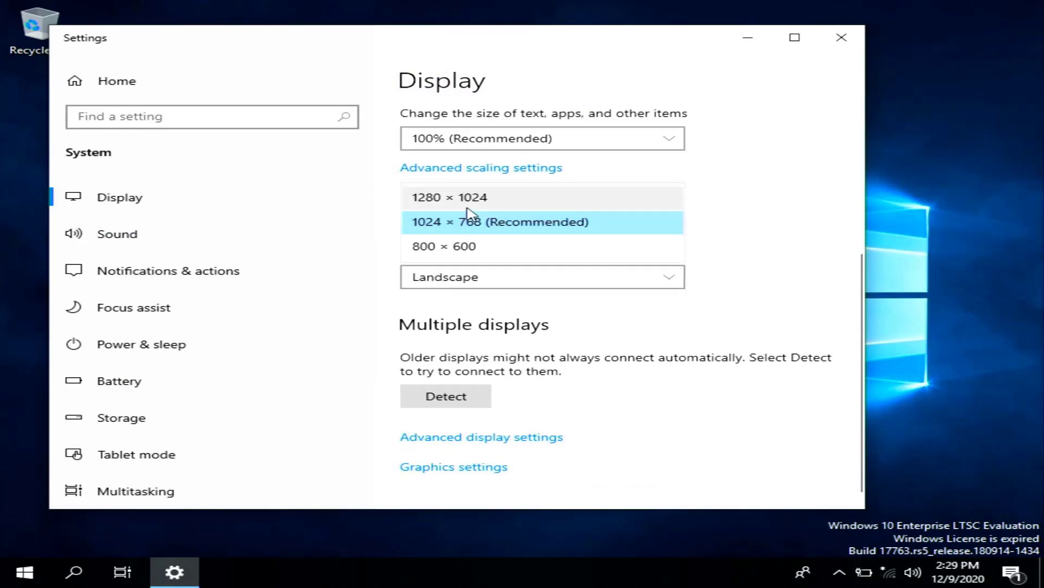
left_click(505, 198)
left_click(631, 300)
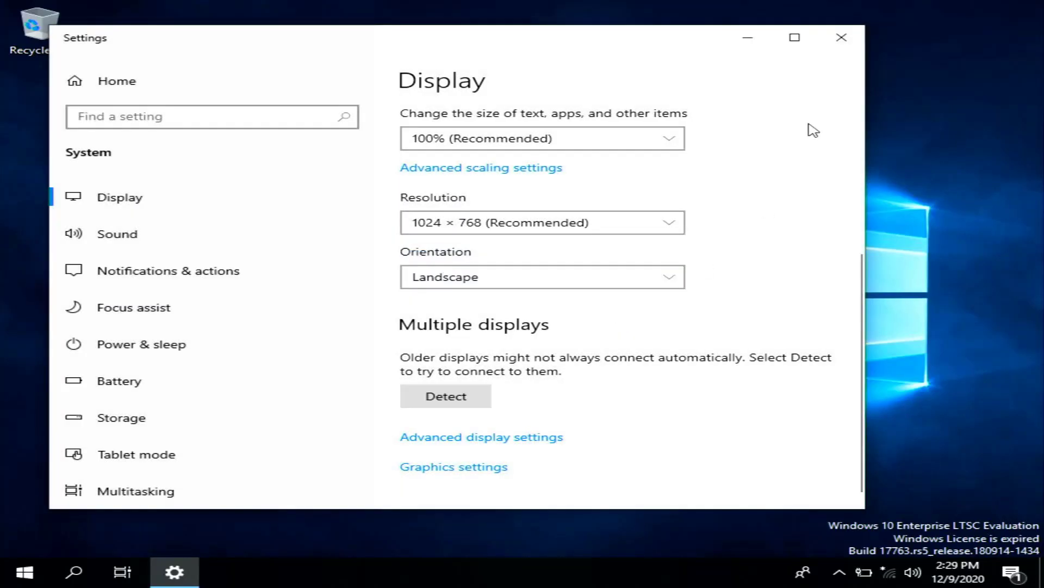
left_click(841, 37)
- Check the Windows Update page in the Update & Security settings and close the settings
left_click(25, 571)
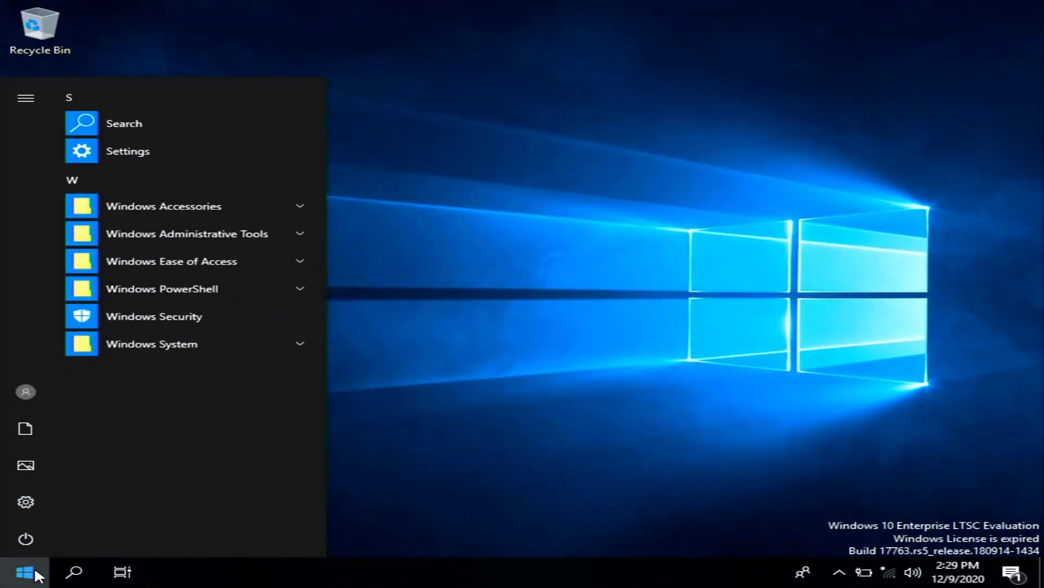
left_click(32, 514)
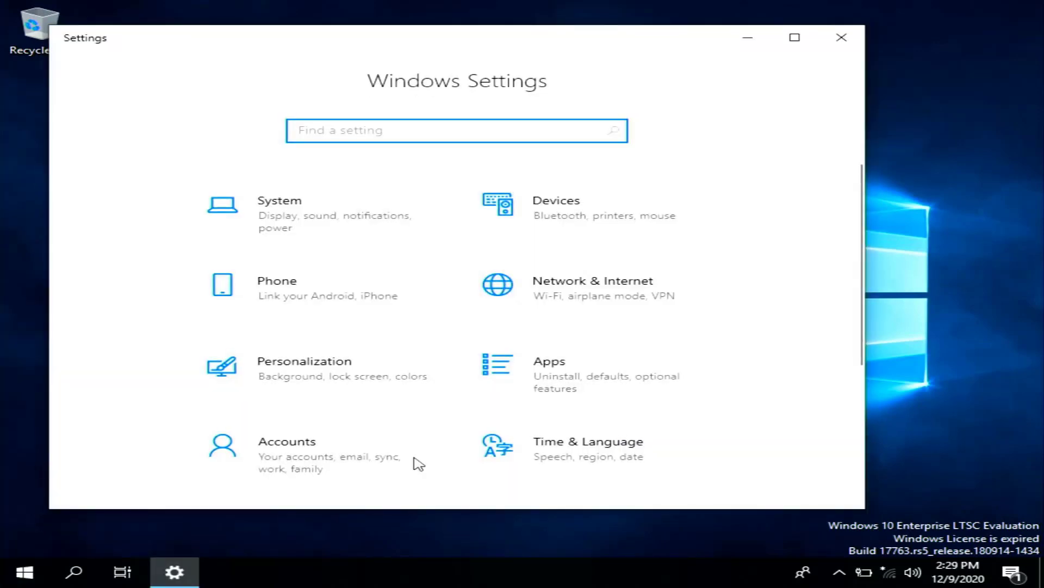
scroll(475, 434, "down", 5)
left_click(536, 427)
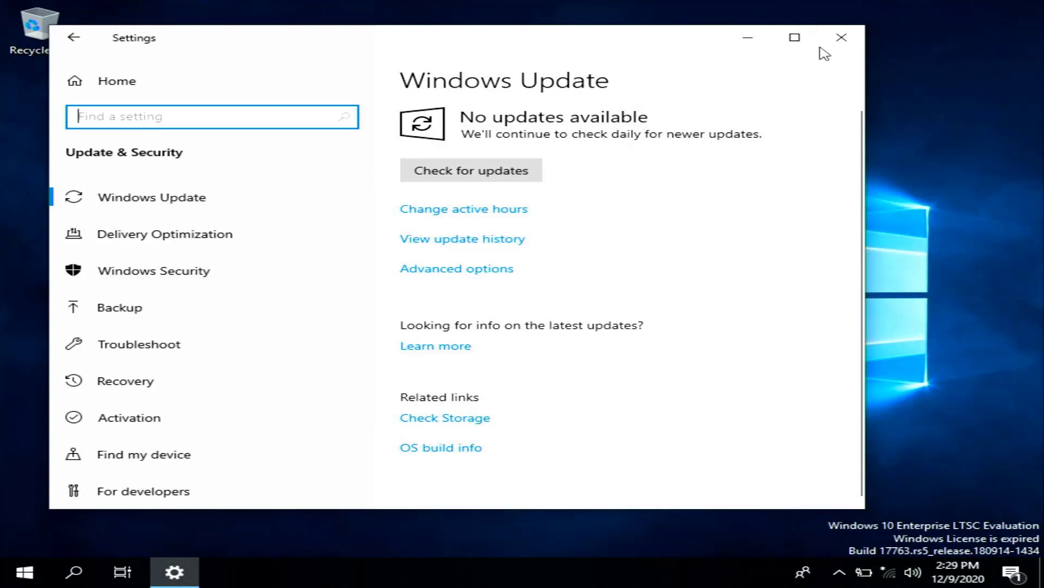
left_click(825, 42)
- Connect to the PC2GO Wi-Fi network with its security key and decline making the PC discoverable
left_click(887, 570)
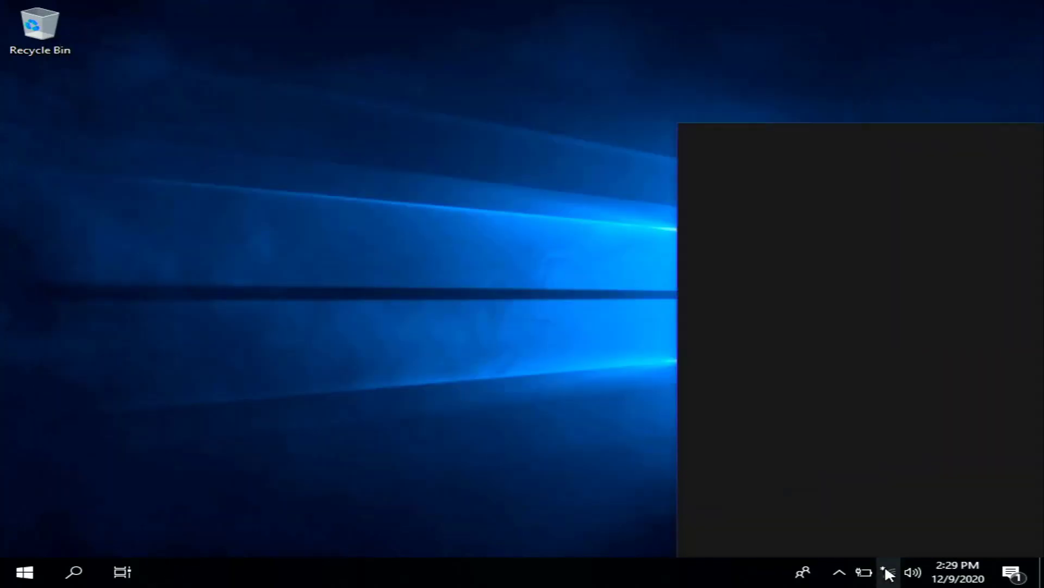
left_click(749, 243)
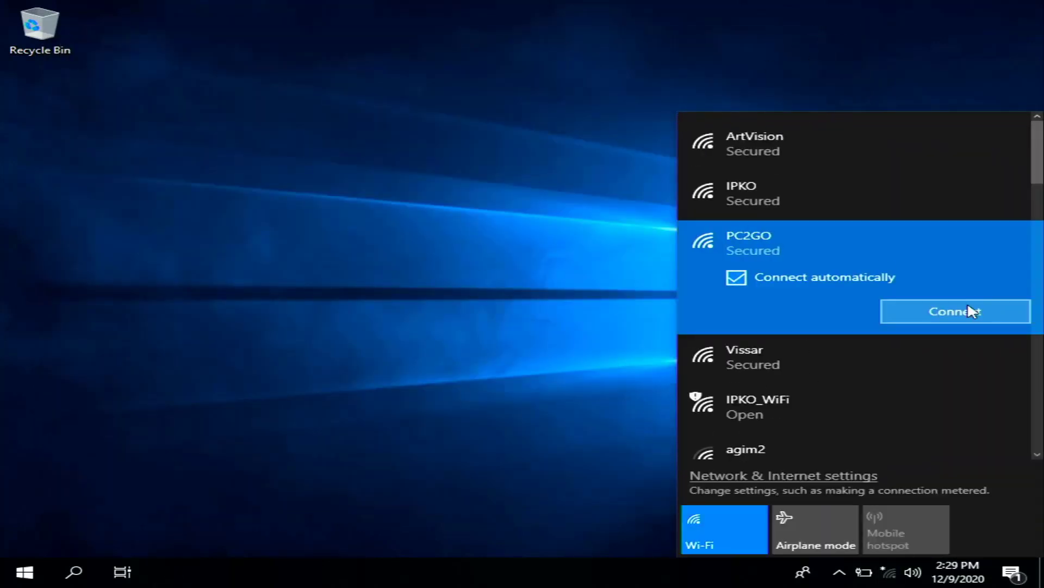
left_click(956, 311)
type("****")
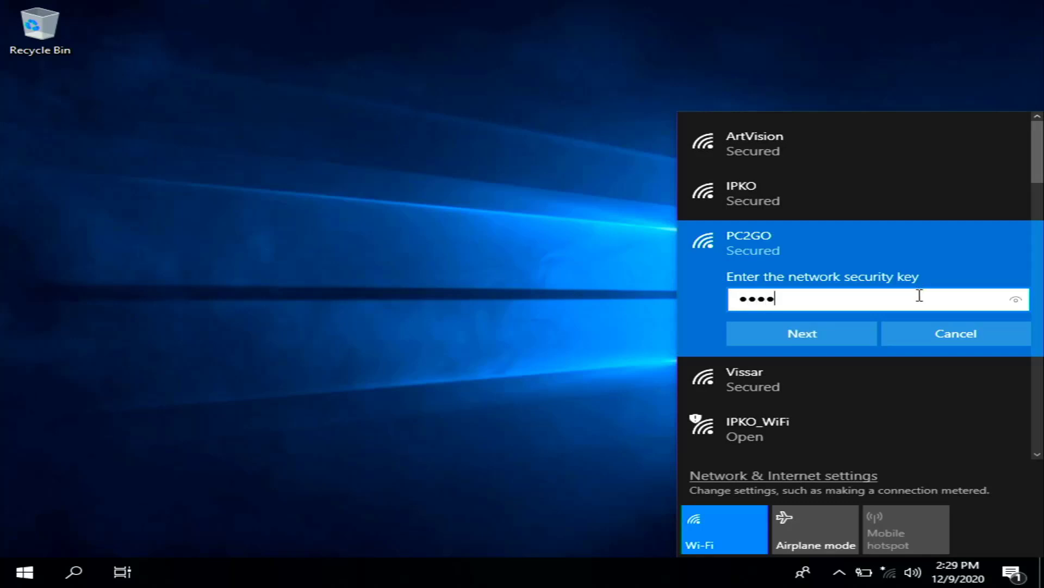
type("****")
left_click(820, 329)
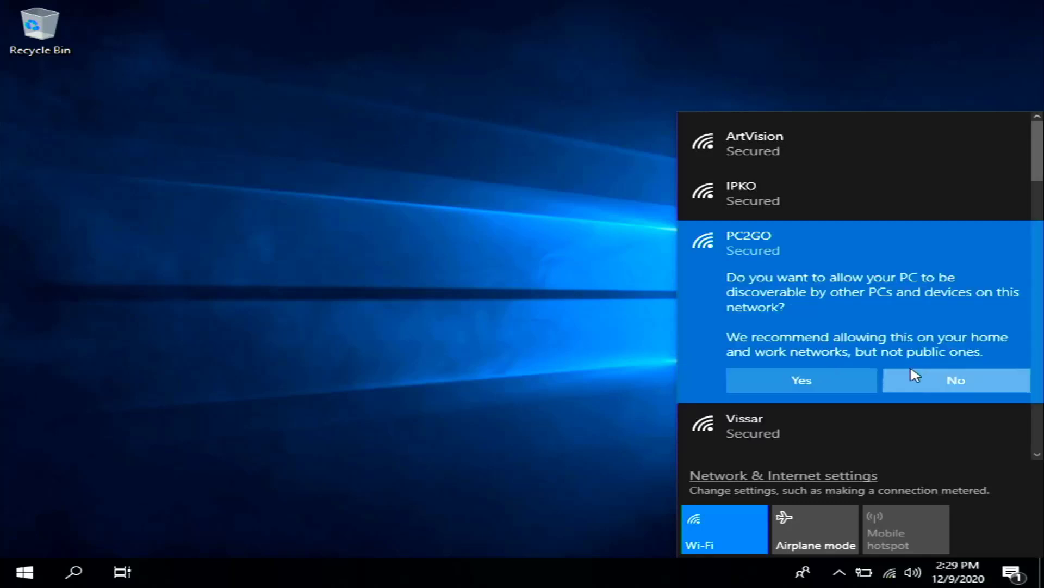
left_click(913, 371)
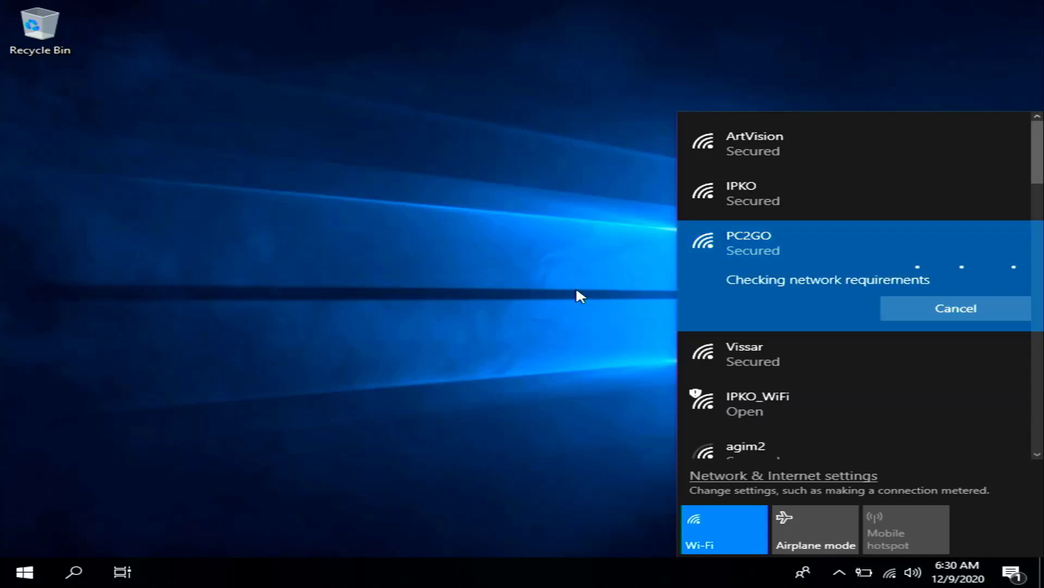
- Show the Computer, User's Files and Network icons on the desktop through the desktop icon settings, then refresh the desktop
right_click(476, 299)
left_click(498, 342)
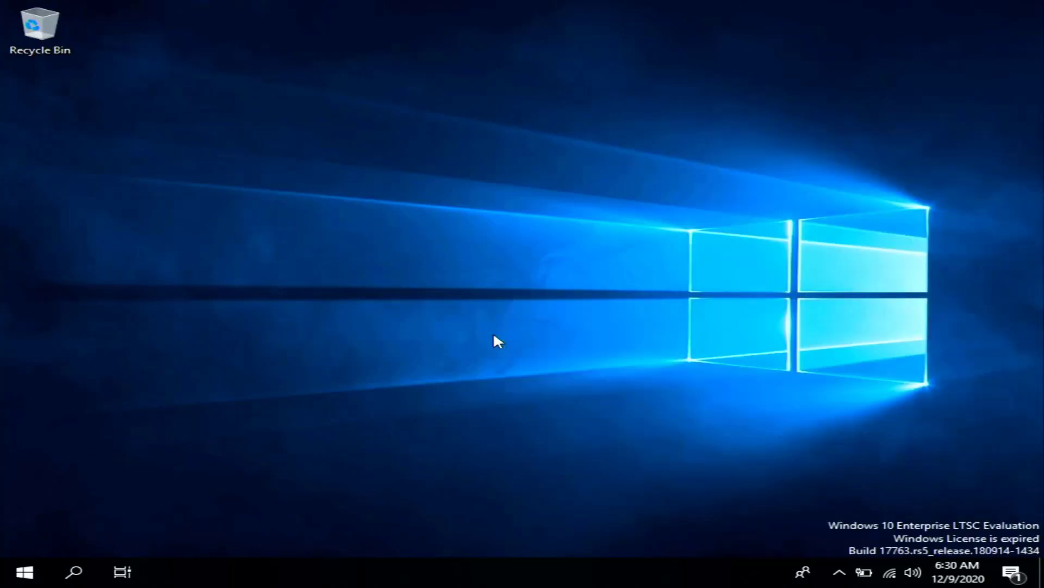
right_click(375, 292)
left_click(422, 434)
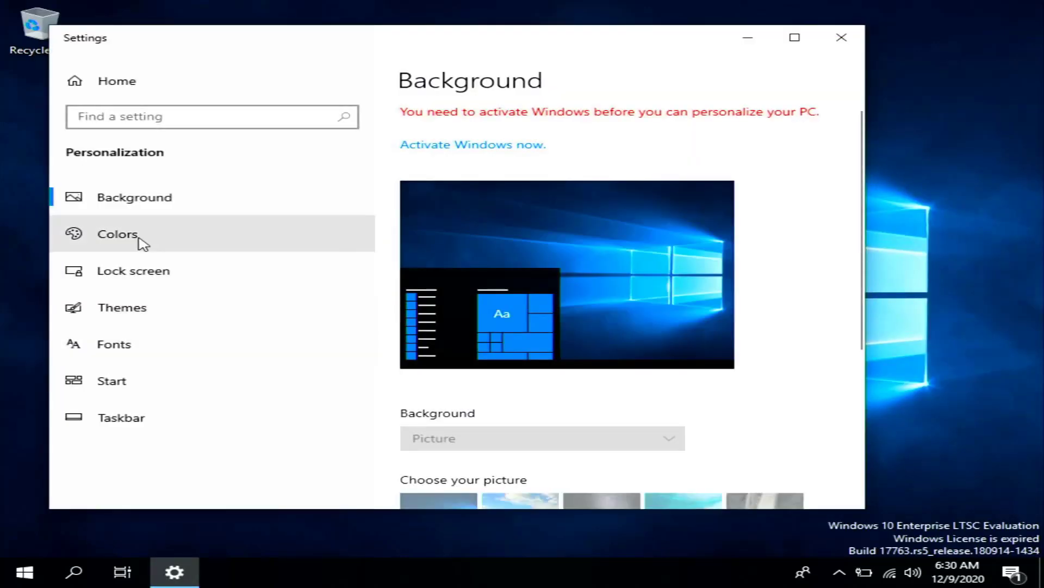
left_click(142, 305)
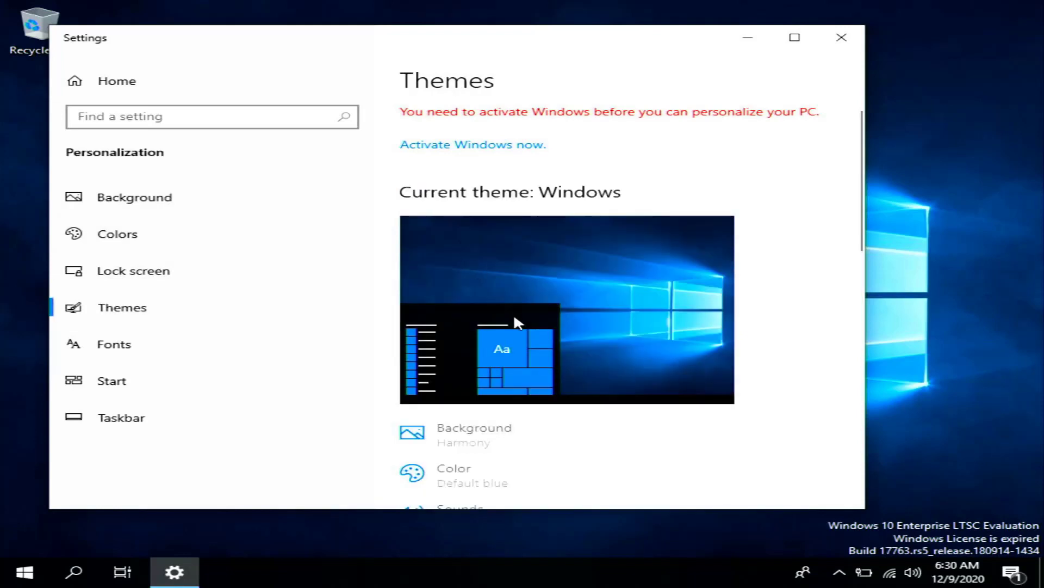
scroll(514, 320, "down", 4)
scroll(511, 310, "down", 5)
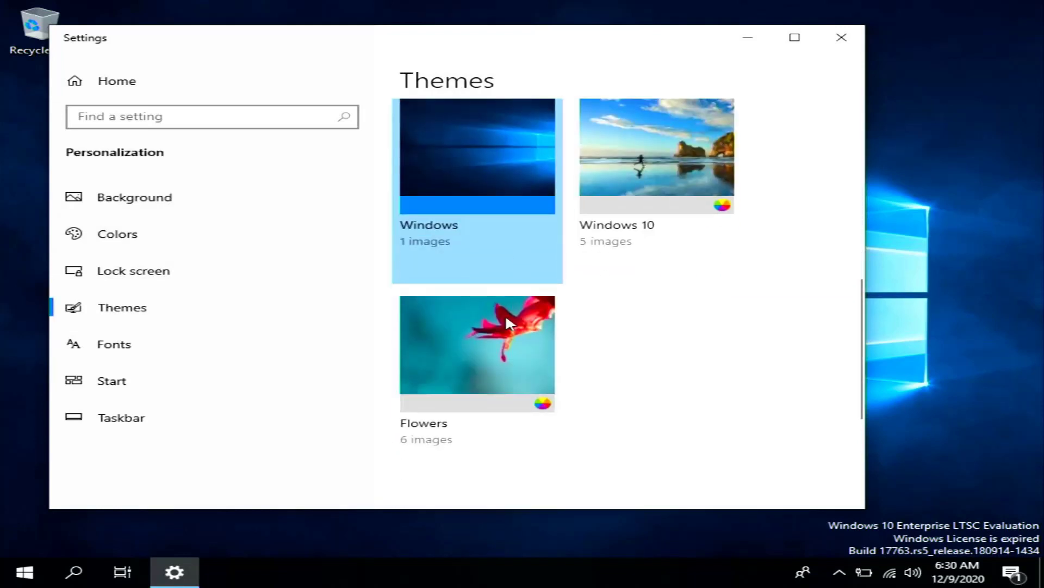
scroll(505, 316, "down", 4)
left_click(450, 437)
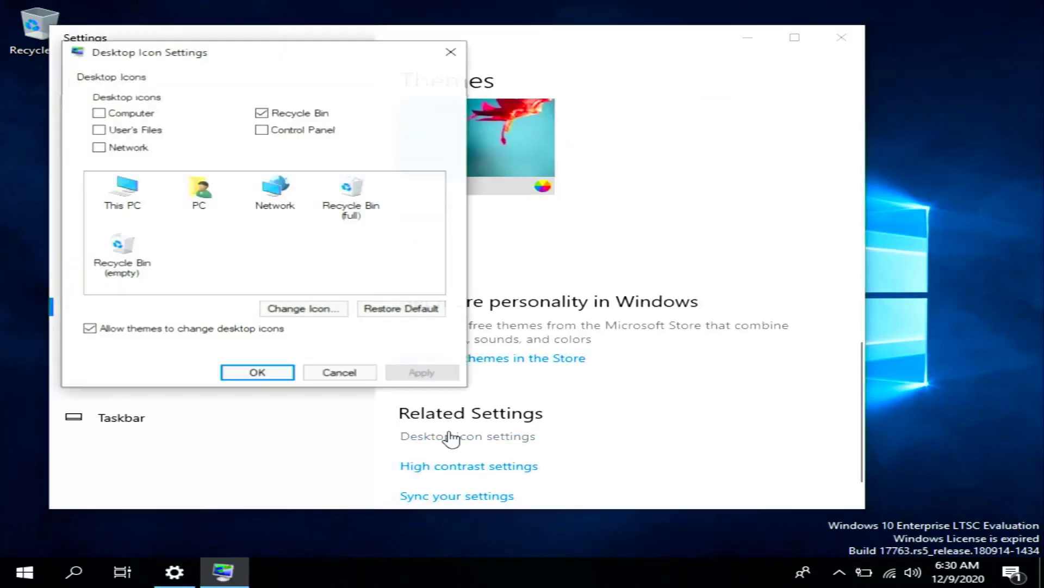
left_click(122, 148)
left_click(257, 373)
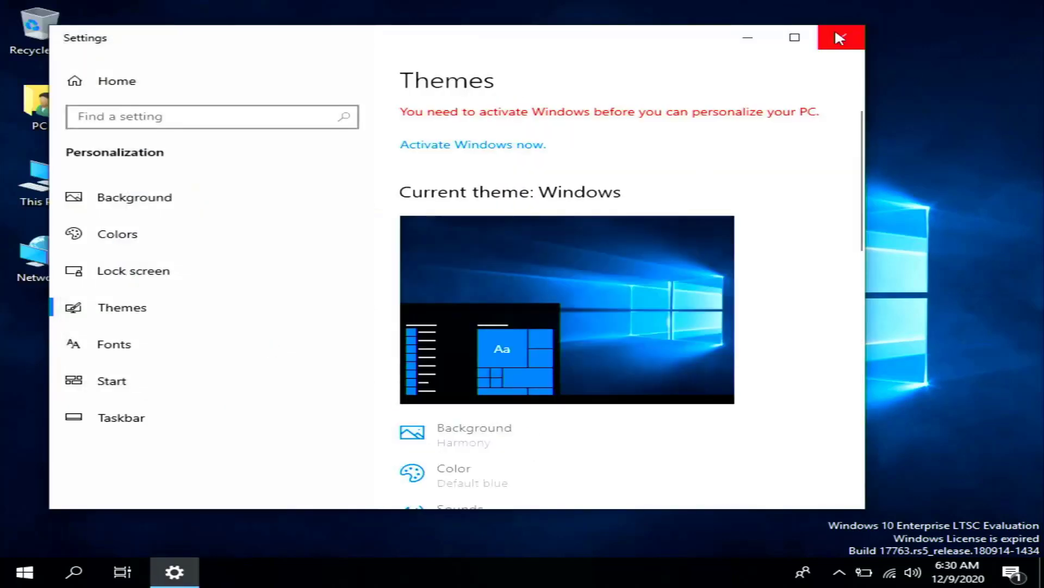
left_click(842, 37)
right_click(260, 181)
left_click(313, 225)
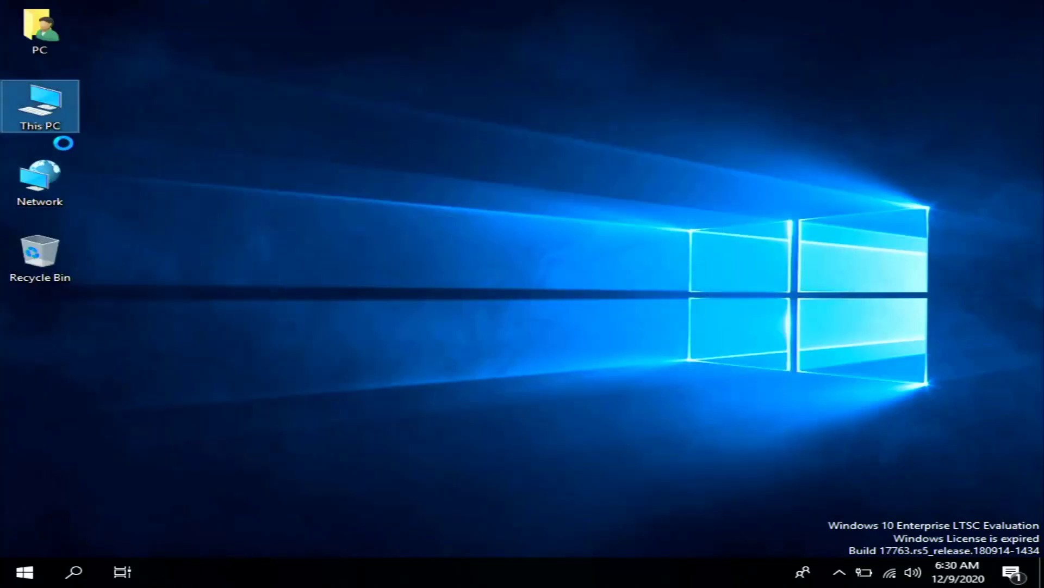
- Update the driver of the Microsoft Basic Display Adapter in Device Manager and close Computer Management
right_click(55, 130)
left_click(69, 162)
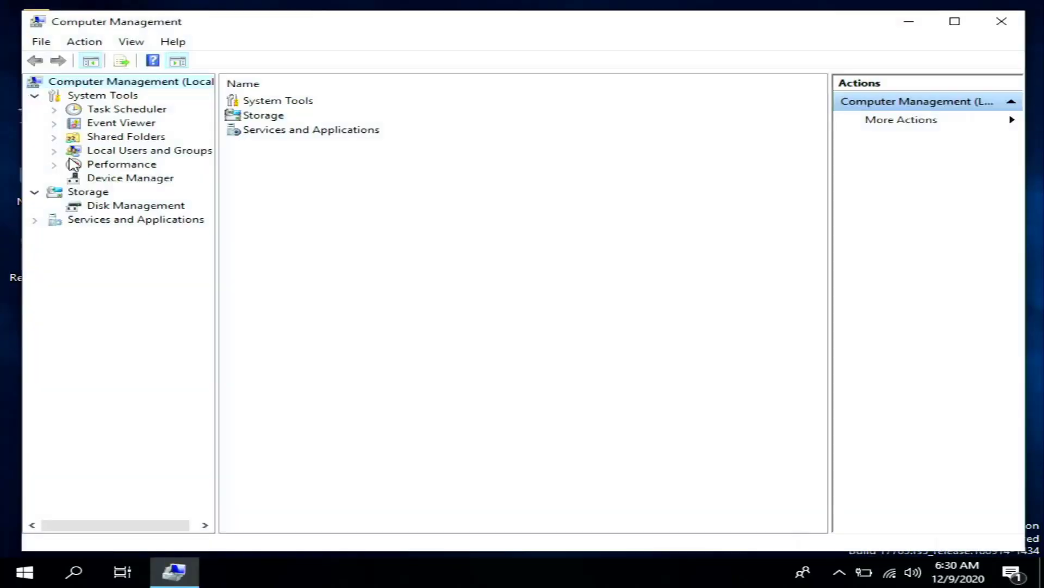
left_click(104, 178)
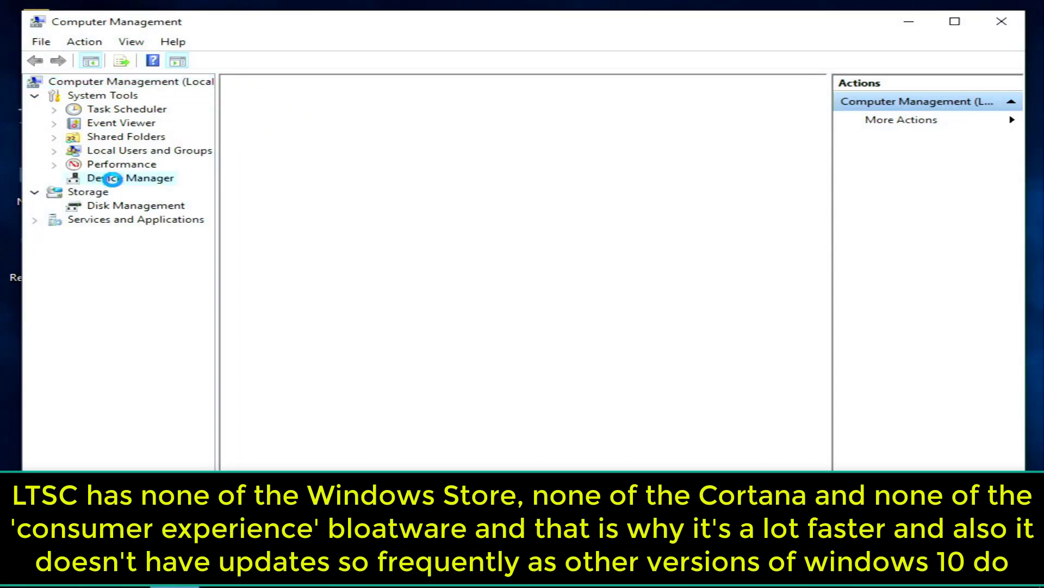
double_click(305, 164)
right_click(308, 178)
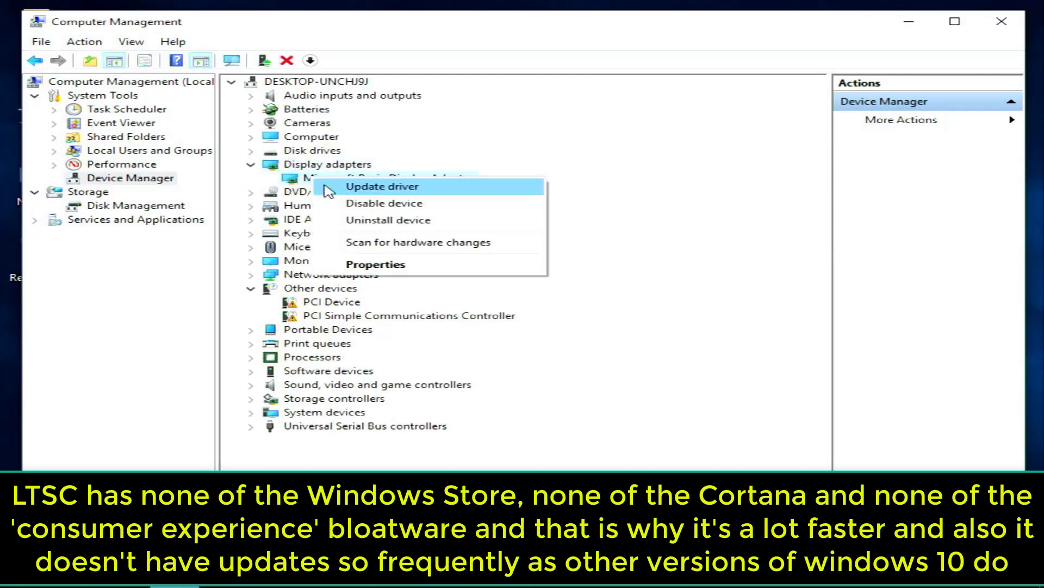
left_click(350, 184)
left_click(319, 249)
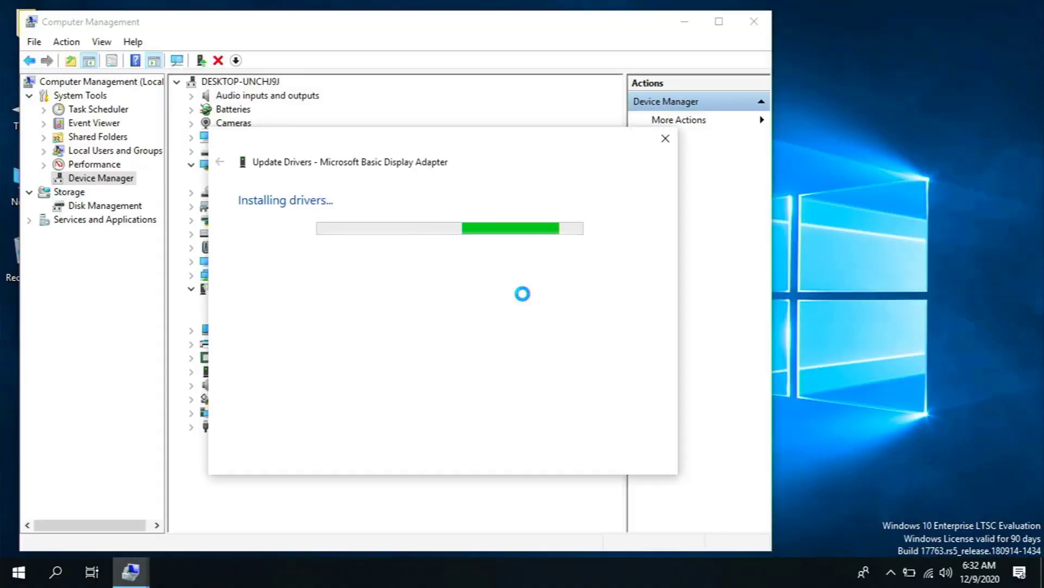
left_click(632, 458)
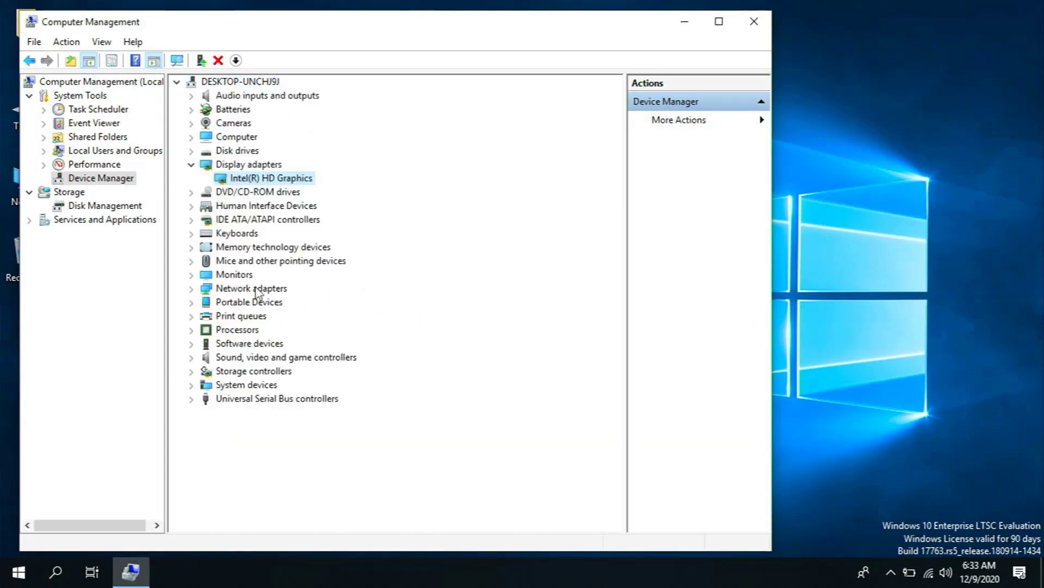
left_click(256, 357)
left_click(751, 25)
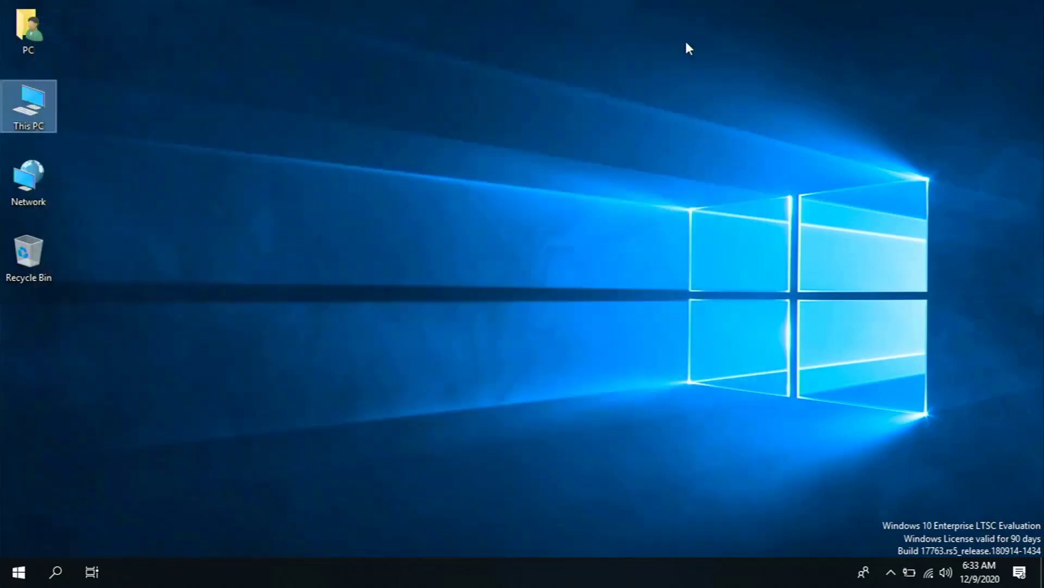
- Examine the running processes and CPU performance in Task Manager's detailed view, then close it
right_click(412, 291)
left_click(375, 504)
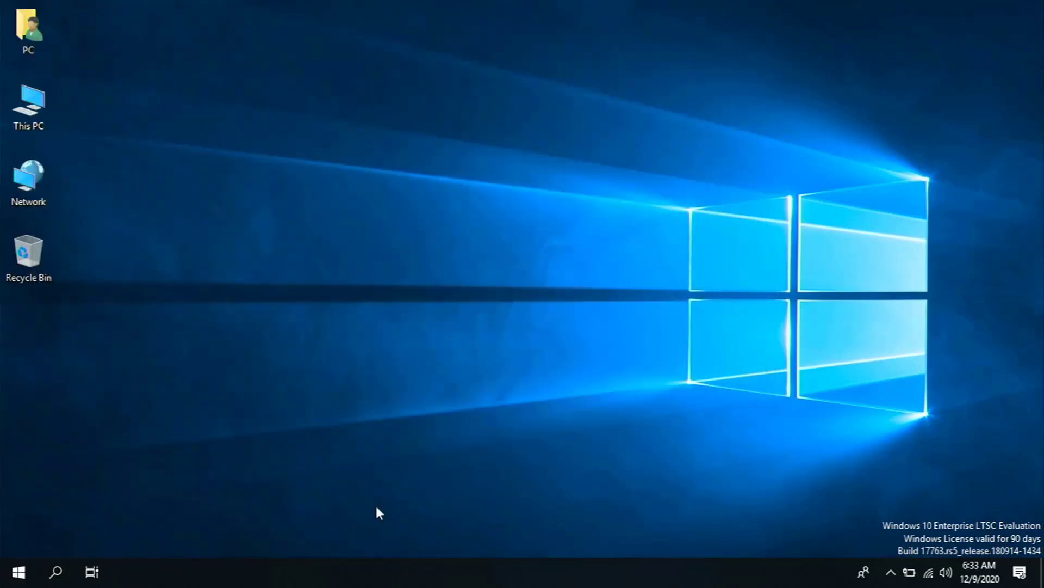
right_click(375, 571)
left_click(395, 494)
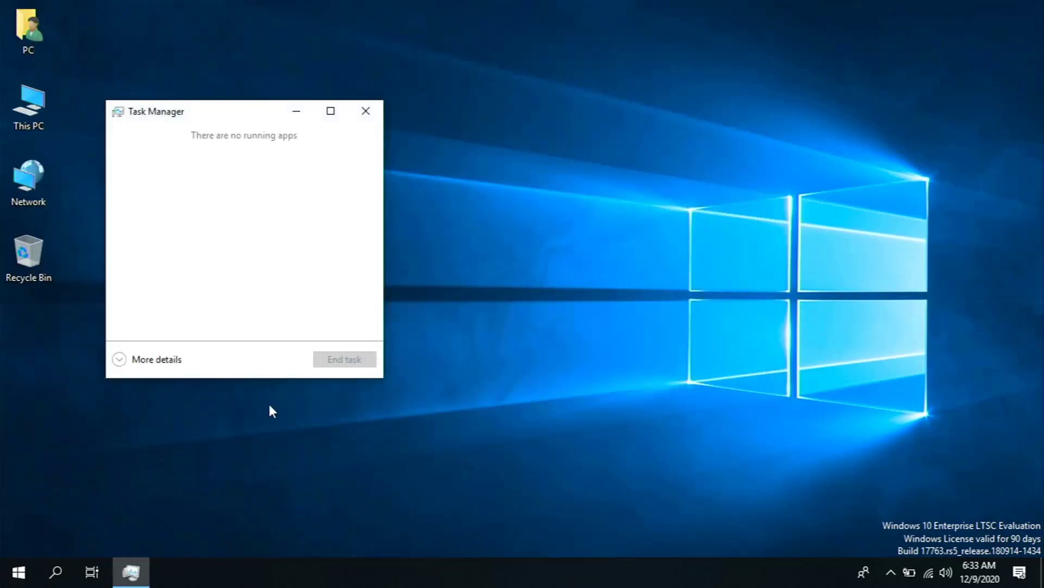
left_click(174, 359)
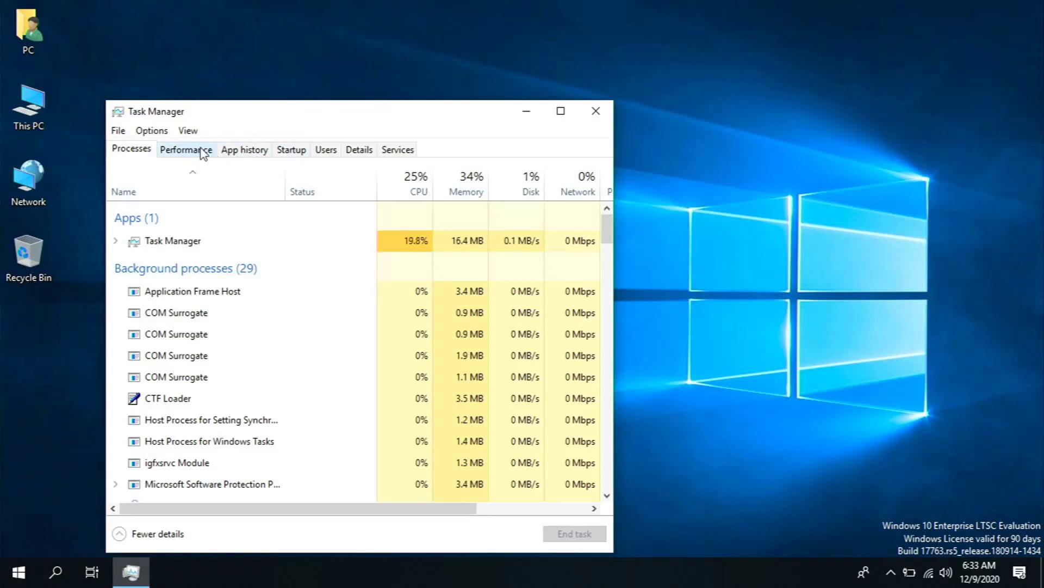
left_click(202, 151)
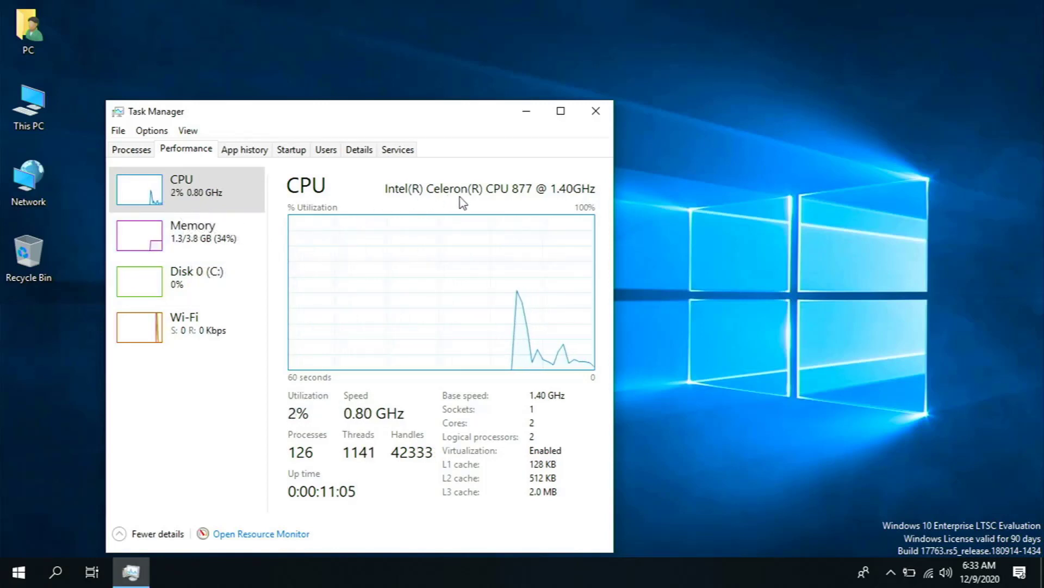
left_click(595, 111)
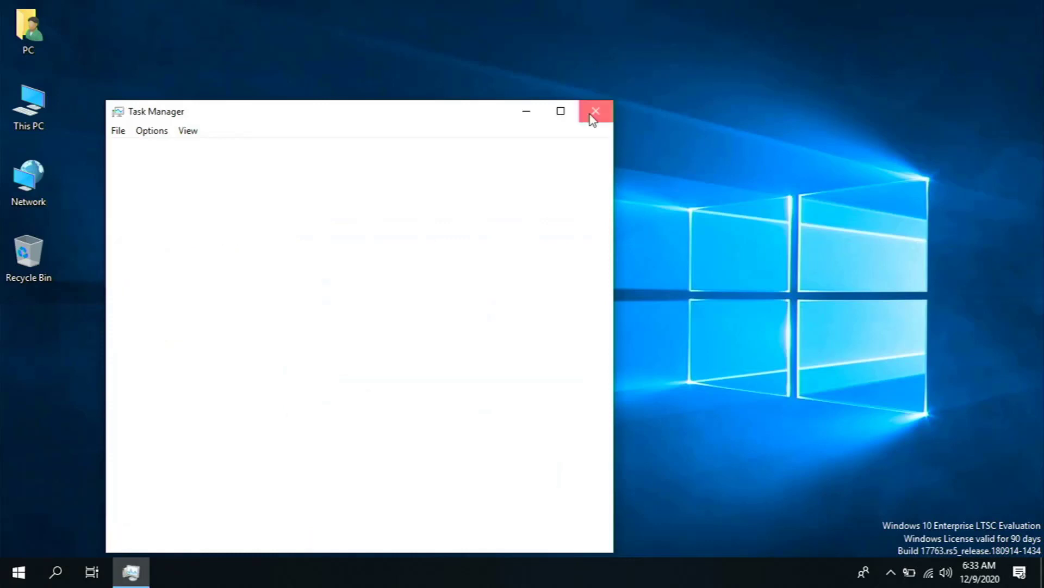
- Open Internet Explorer from Windows Accessories and complete its first-run setup without the recommended settings
left_click(3, 584)
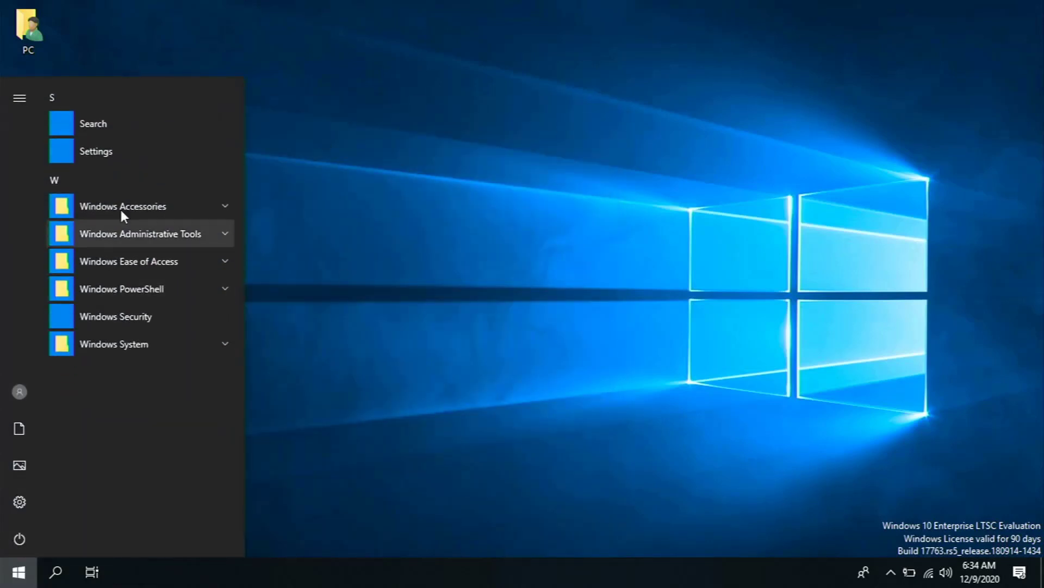
left_click(156, 204)
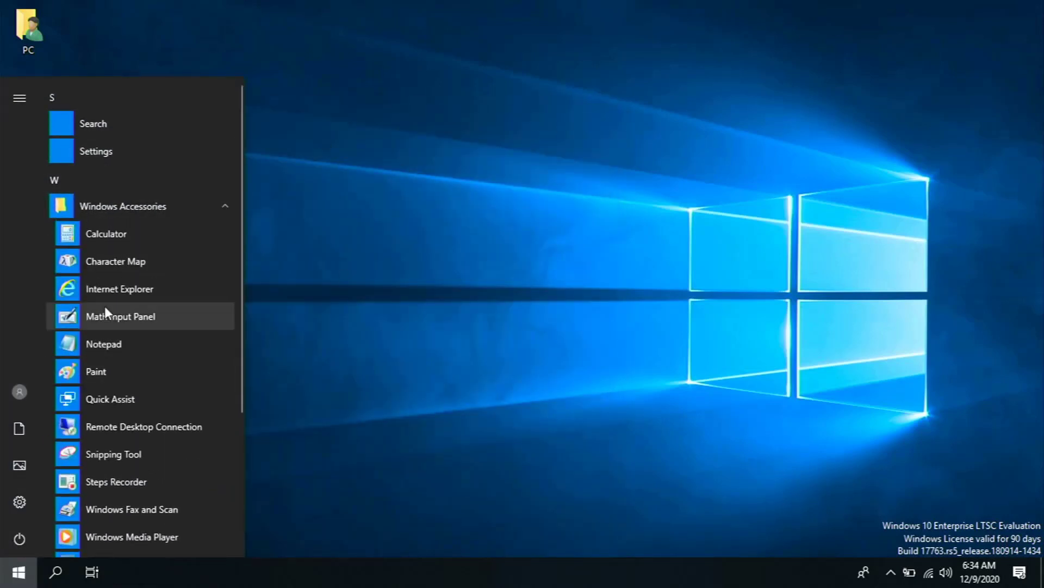
left_click(103, 283)
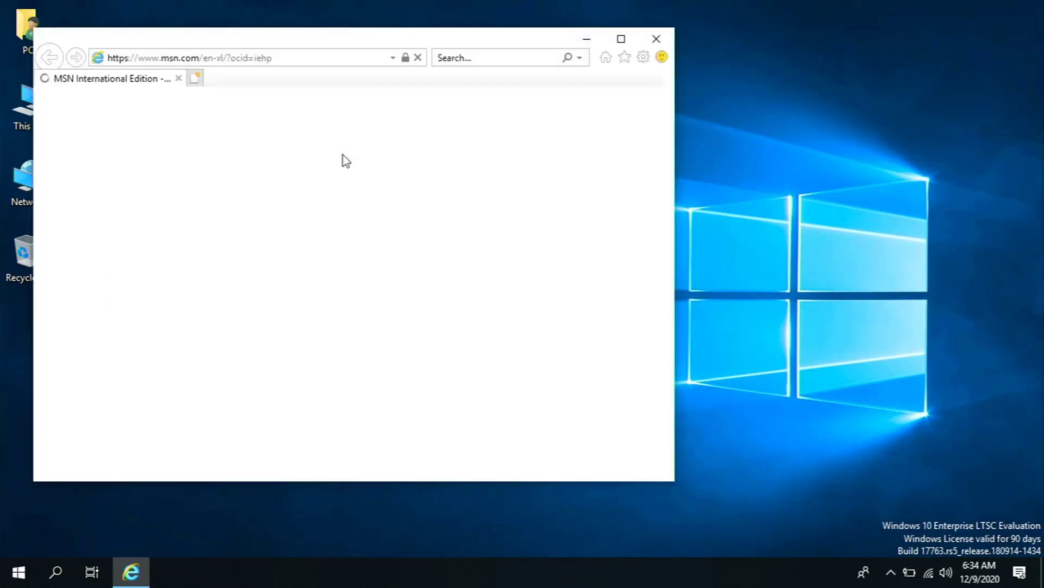
left_click(255, 301)
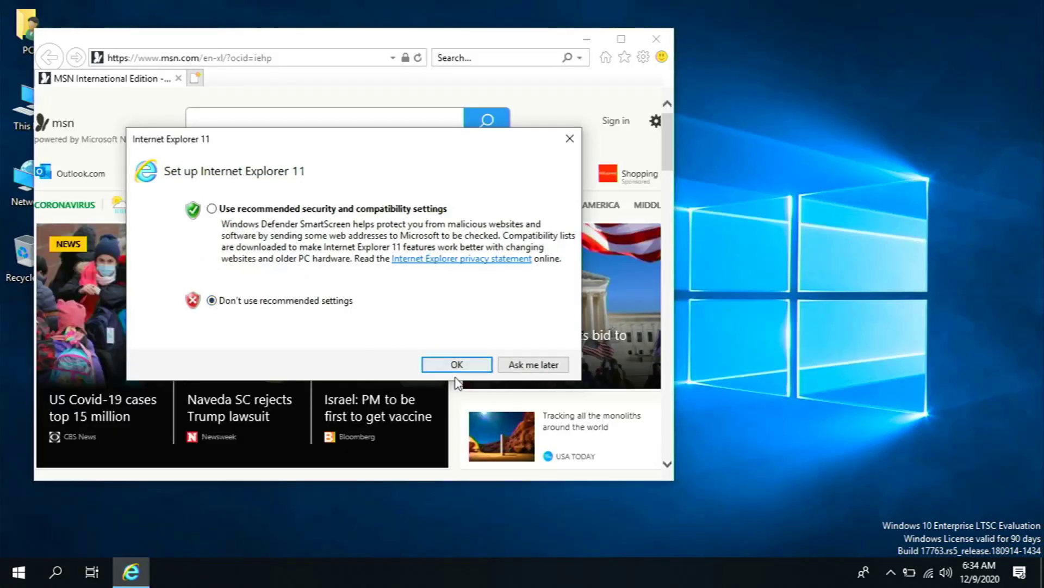
left_click(459, 364)
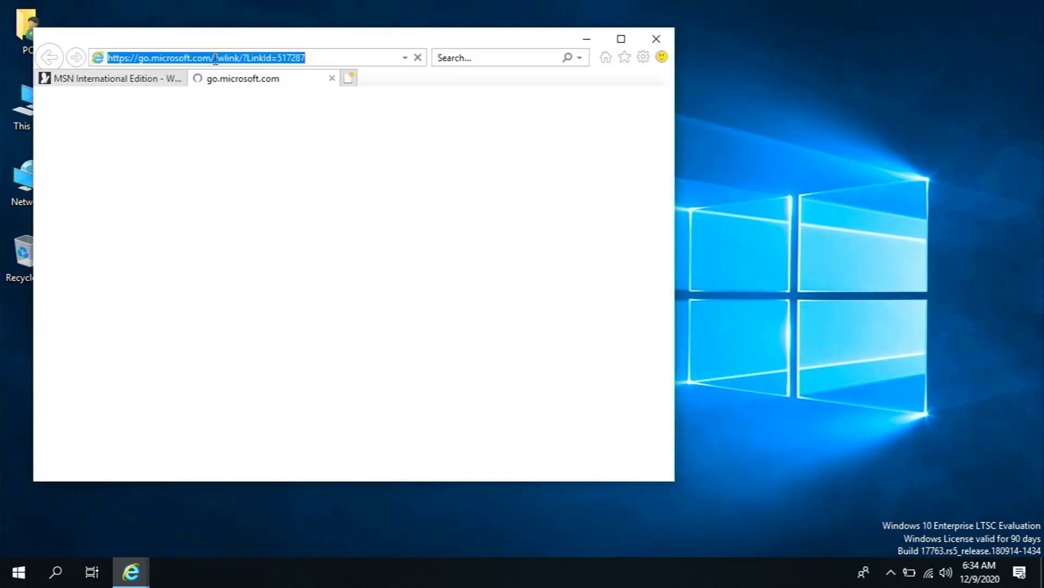
- Close the extra tab, accept the MSN privacy notice, and open the Ninite website
left_click(328, 78)
left_click(315, 58)
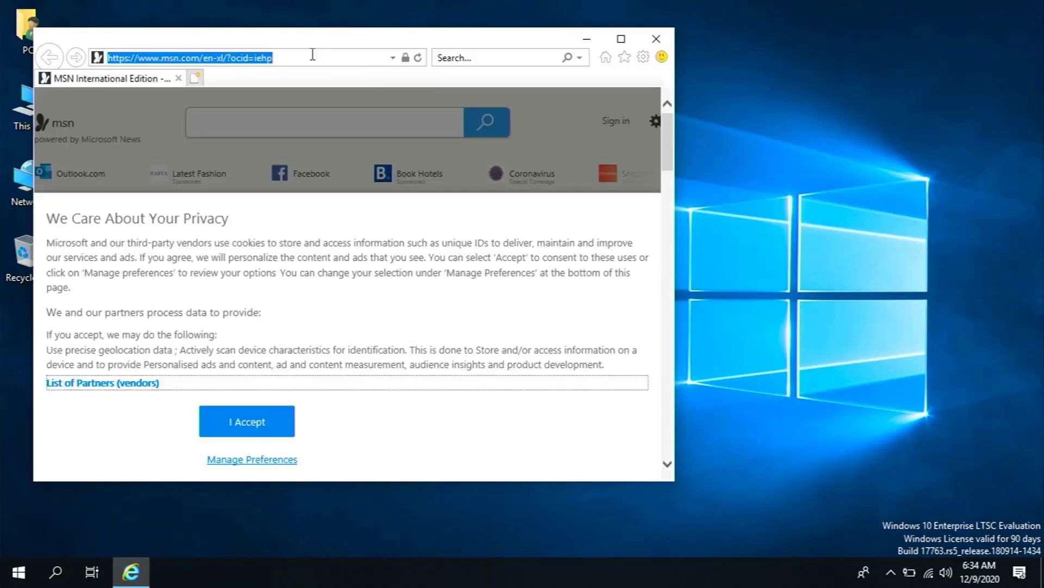
left_click(247, 422)
left_click(262, 57)
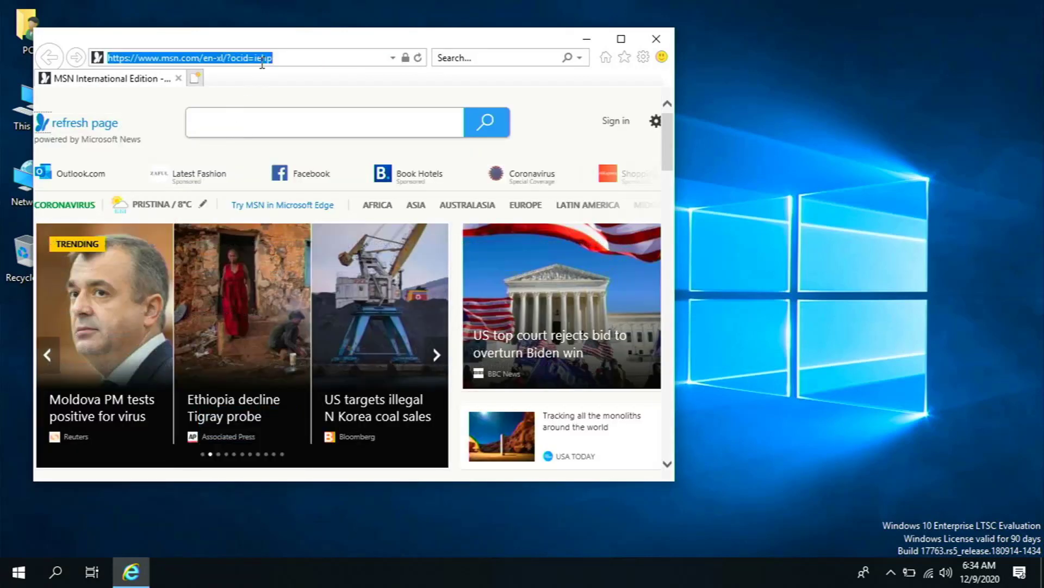
type("ninite")
key("Return")
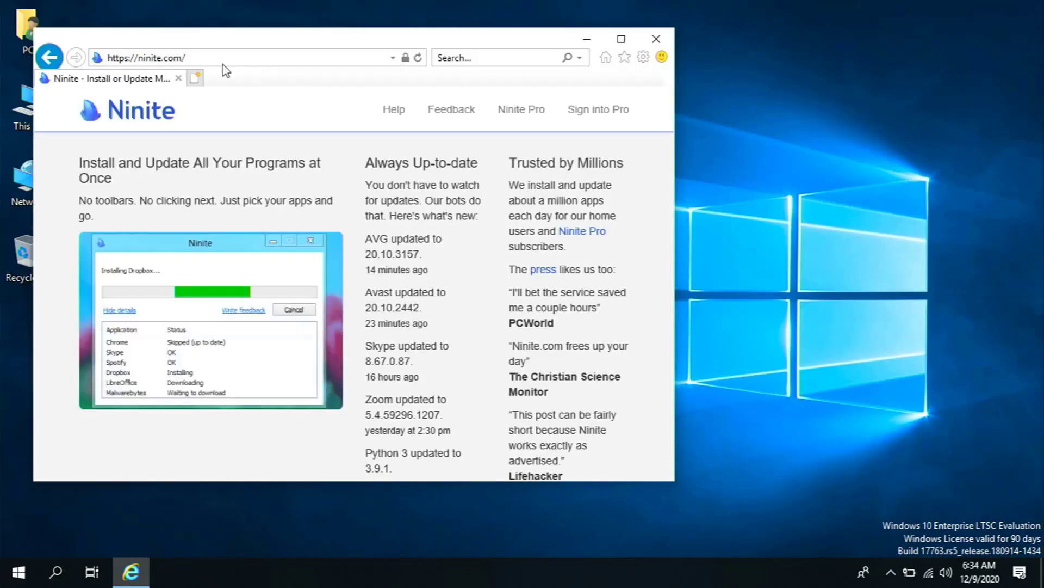
- Select Chrome, VLC, K-Lite Codecs, WinRAR, OpenOffice and Foxit Reader as the apps for the Ninite installer in the maximized window
double_click(207, 41)
scroll(106, 383, "down", 3)
left_click(104, 384)
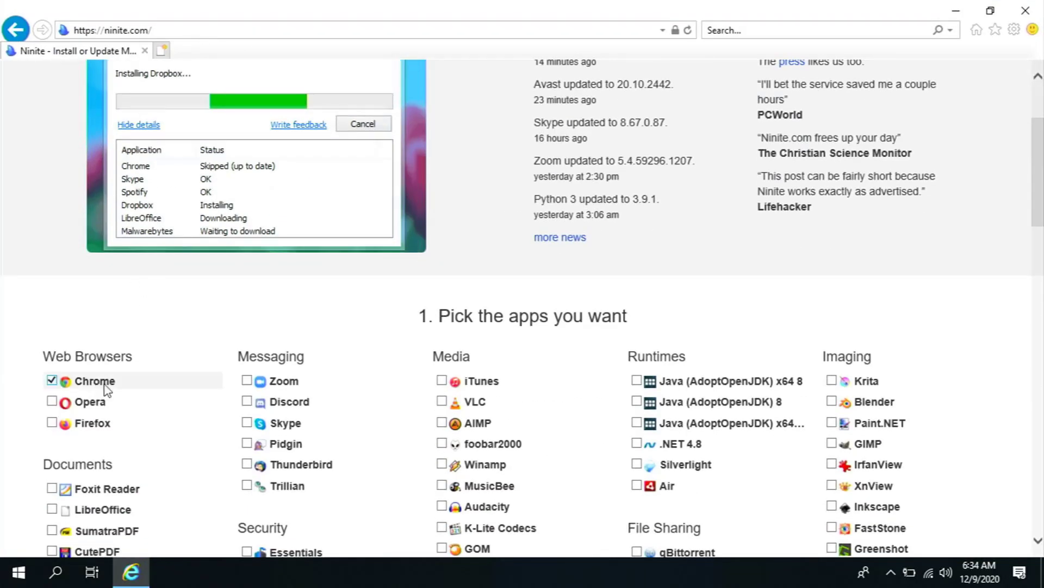
left_click(445, 402)
left_click(460, 529)
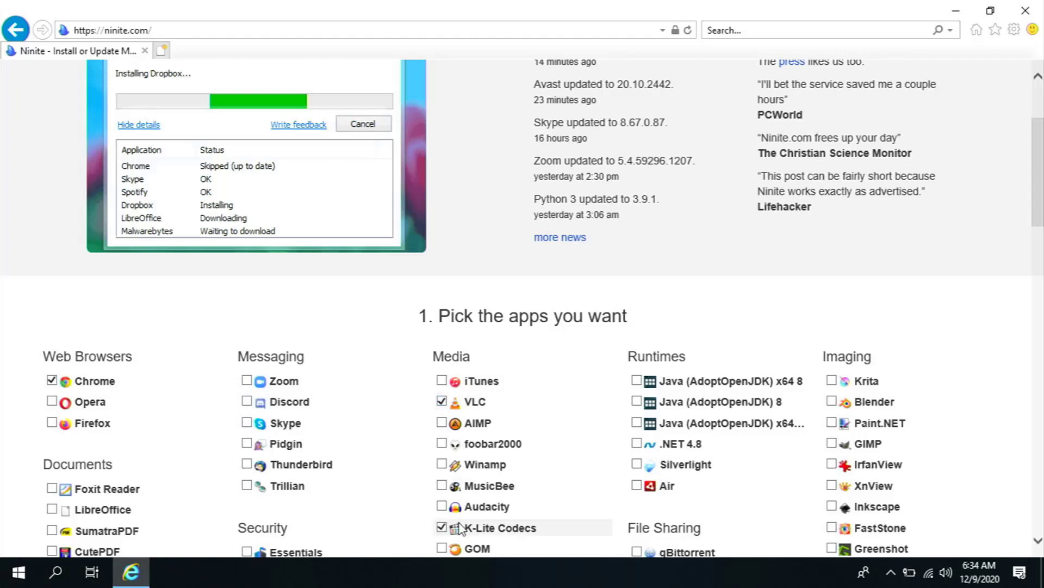
scroll(460, 528, "down", 4)
left_click(454, 516)
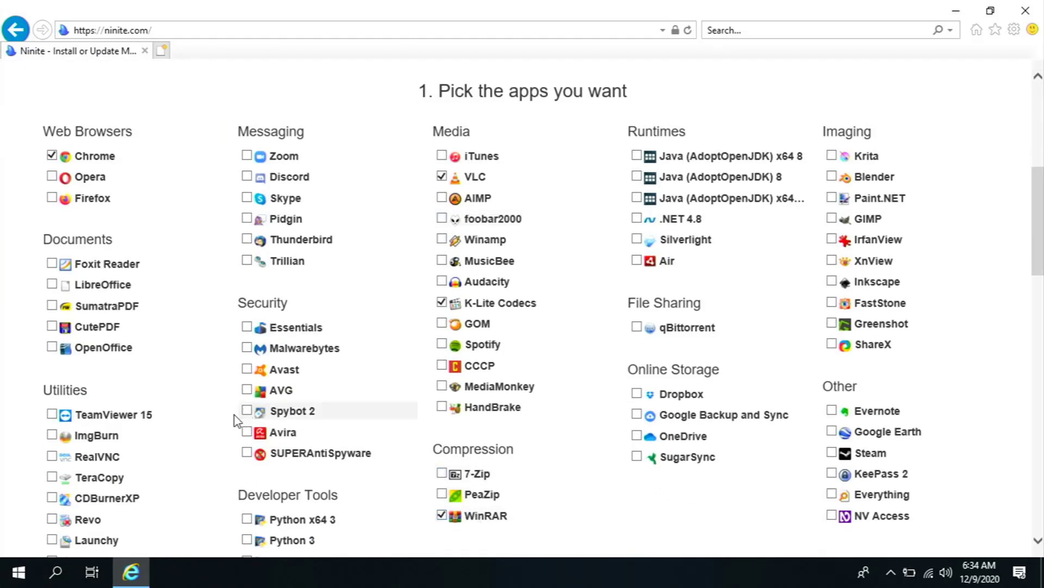
left_click(101, 348)
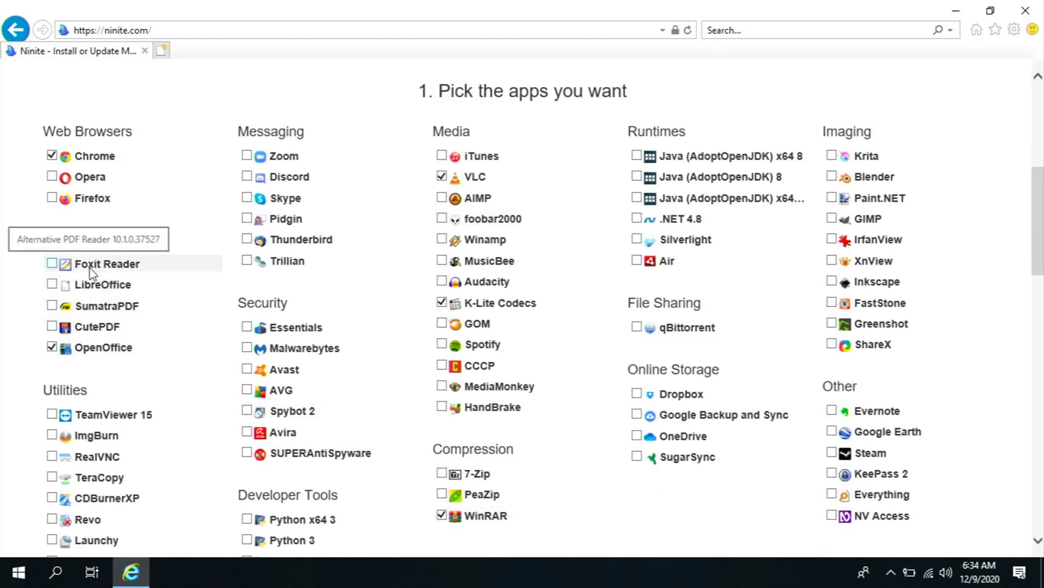
left_click(52, 264)
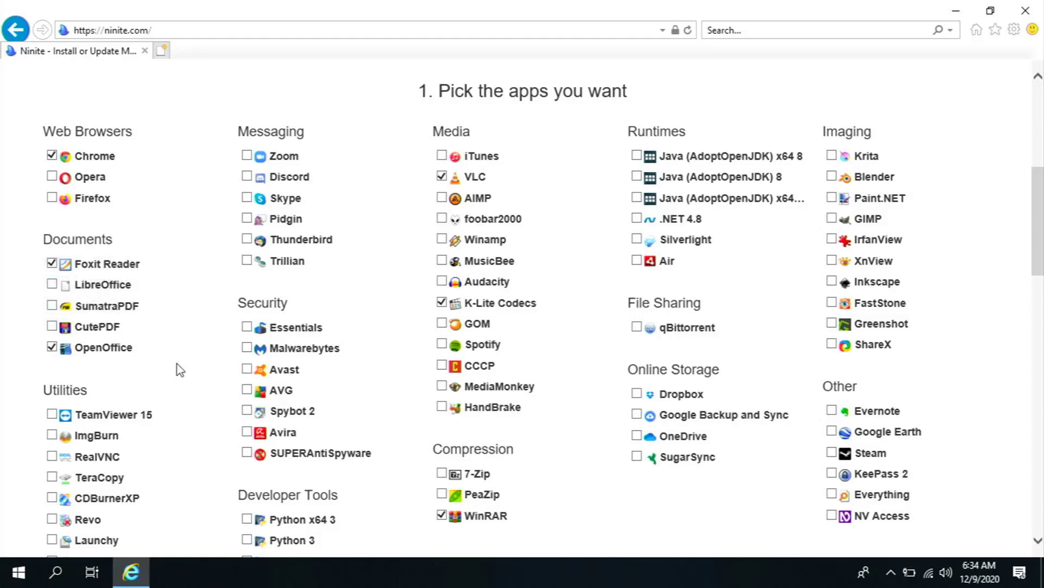
- Get the custom Ninite installer for the selected apps and run it
scroll(221, 370, "down", 5)
scroll(471, 408, "down", 3)
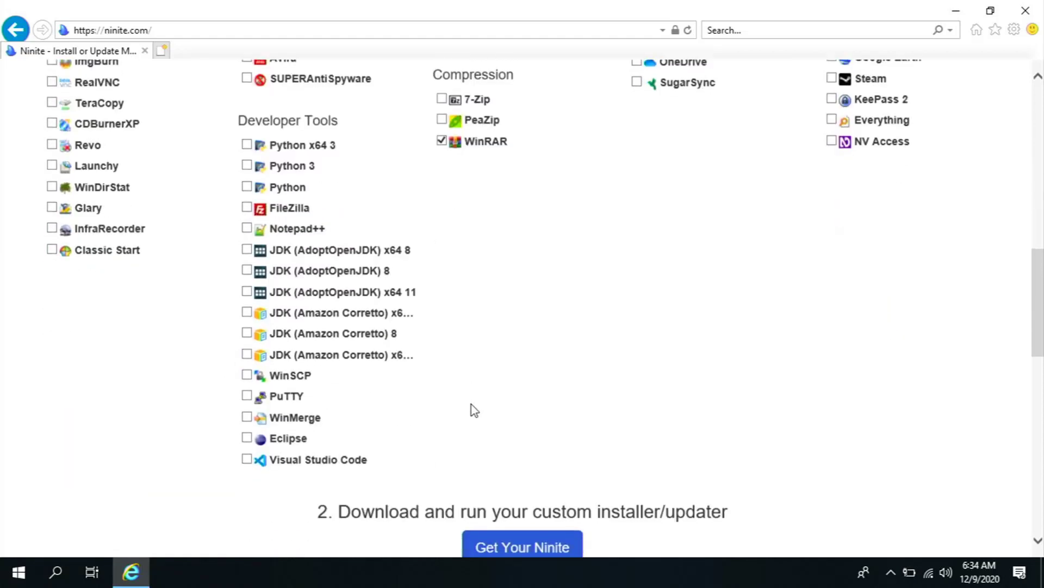
left_click(524, 472)
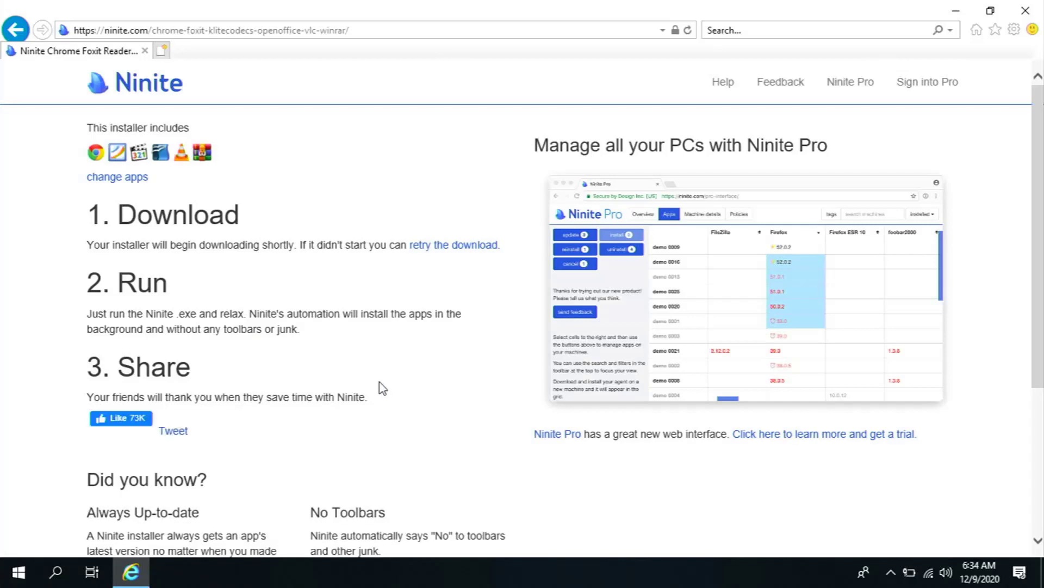
left_click(766, 539)
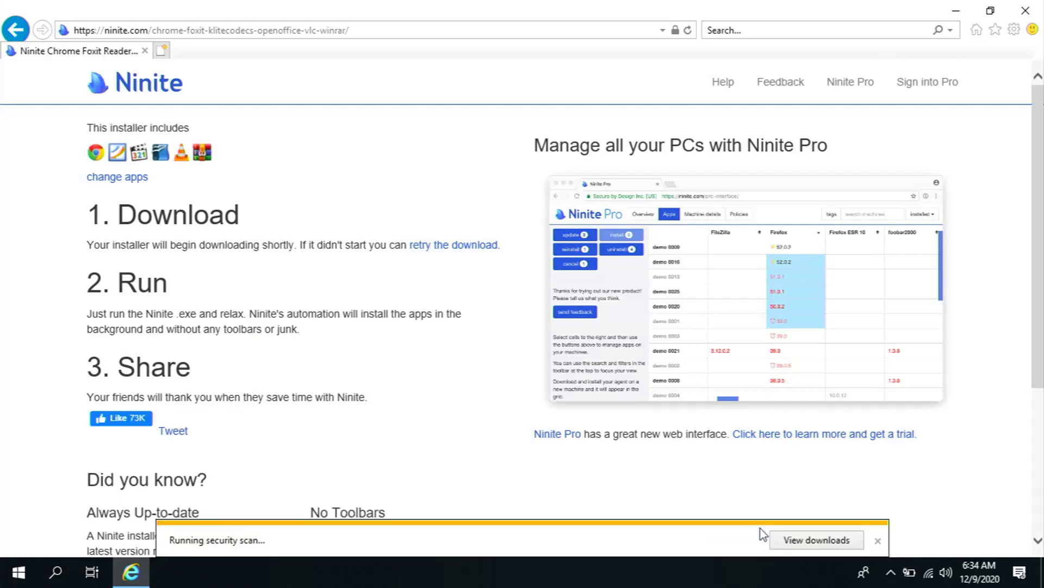
left_click(674, 542)
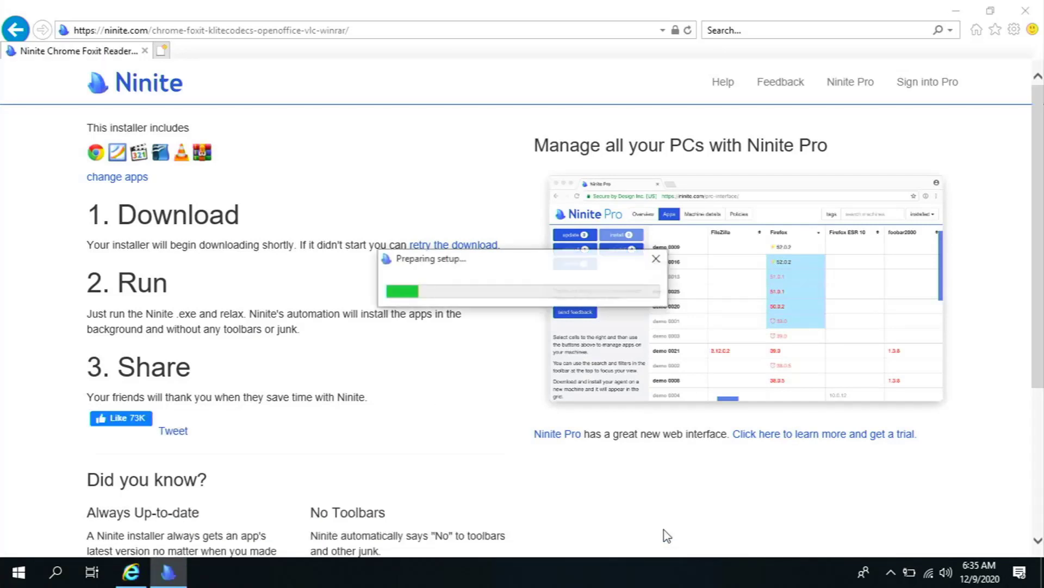
- Close the browser, allow Ninite to make changes to the device, and show the installation details
left_click(1022, 7)
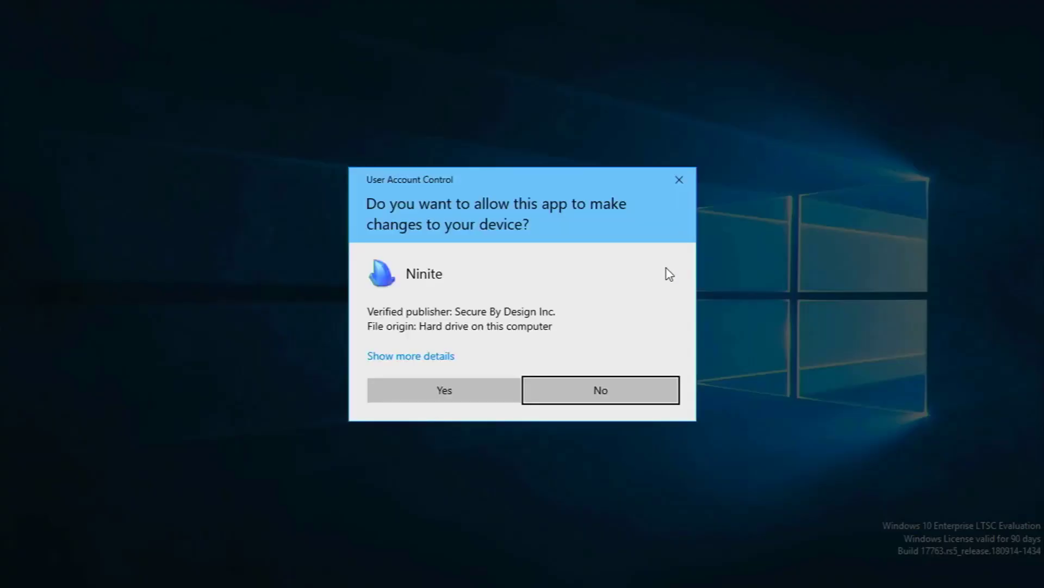
left_click(488, 387)
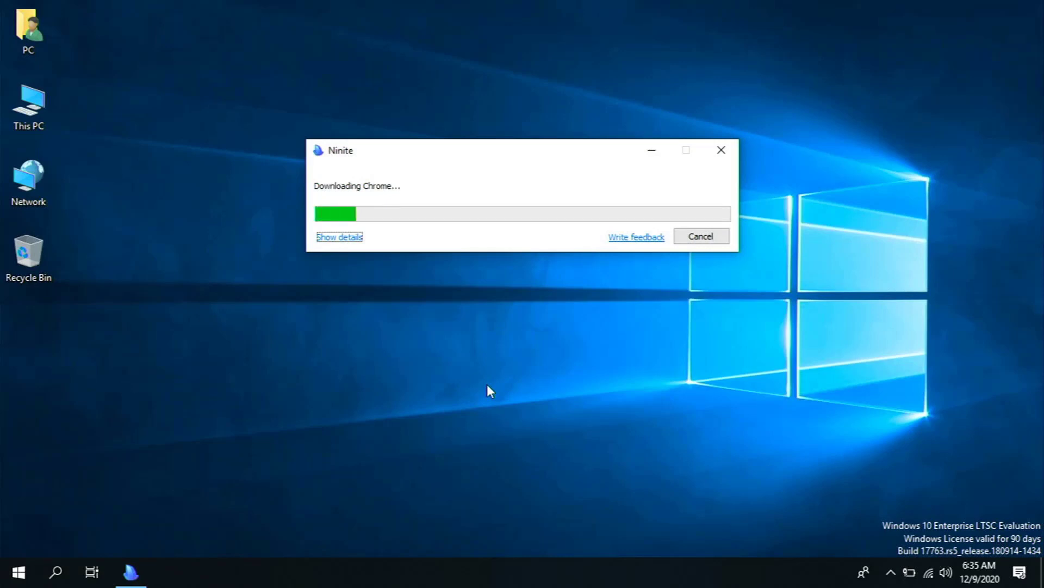
key("Return")
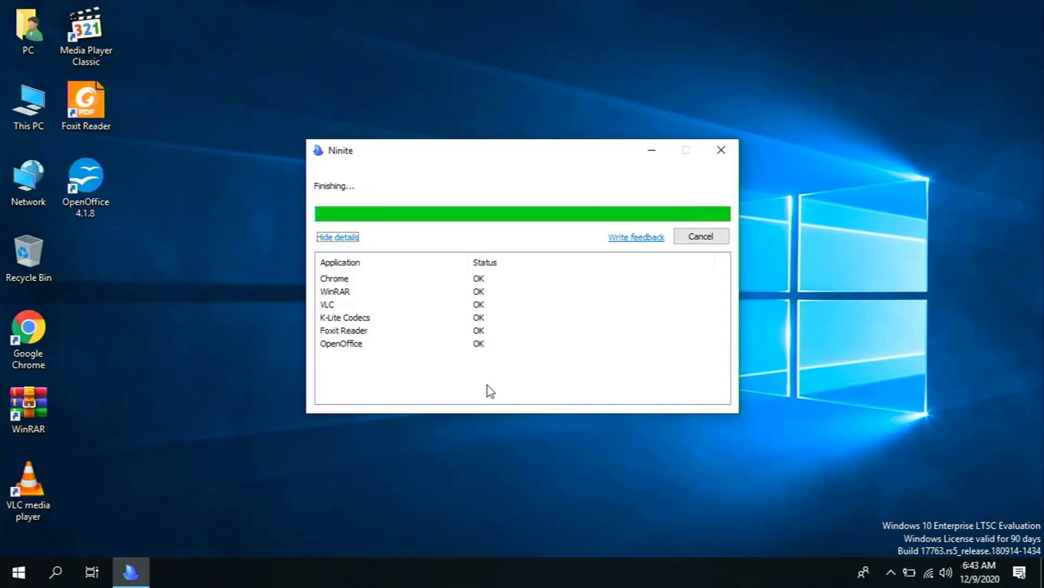
- Open VLC media player, accept its privacy policy without metadata network access, and close the player
key("Return")
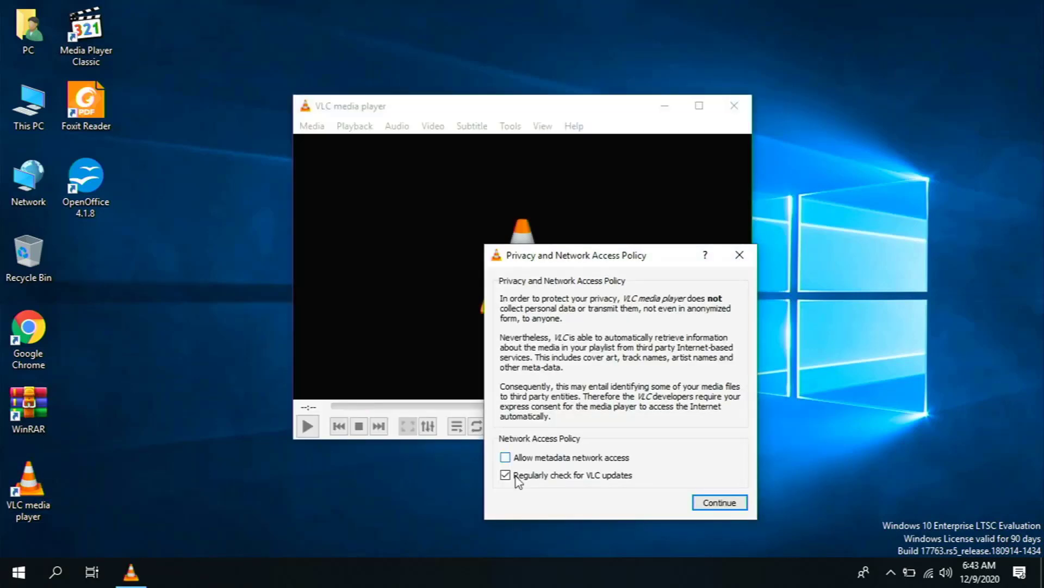
left_click(719, 503)
left_click(735, 106)
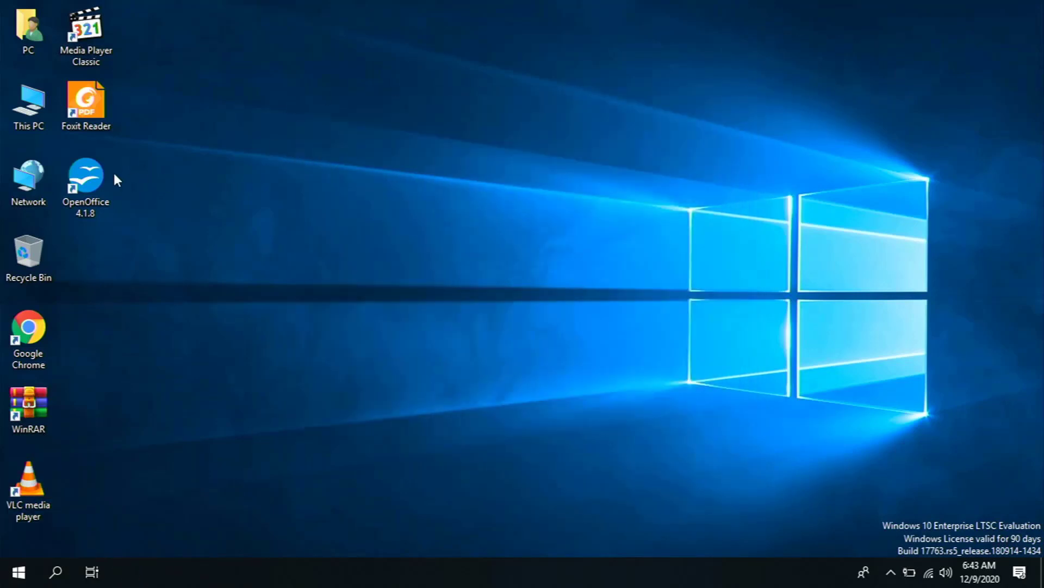
- Open OpenOffice 4.1.8 and complete its welcome wizard
double_click(112, 174)
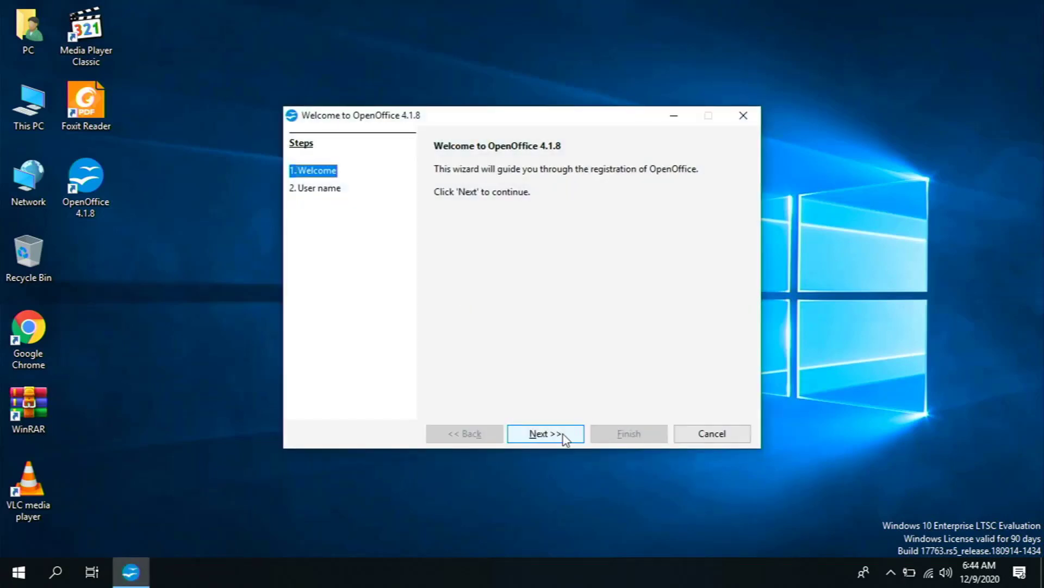
left_click(563, 435)
left_click(631, 434)
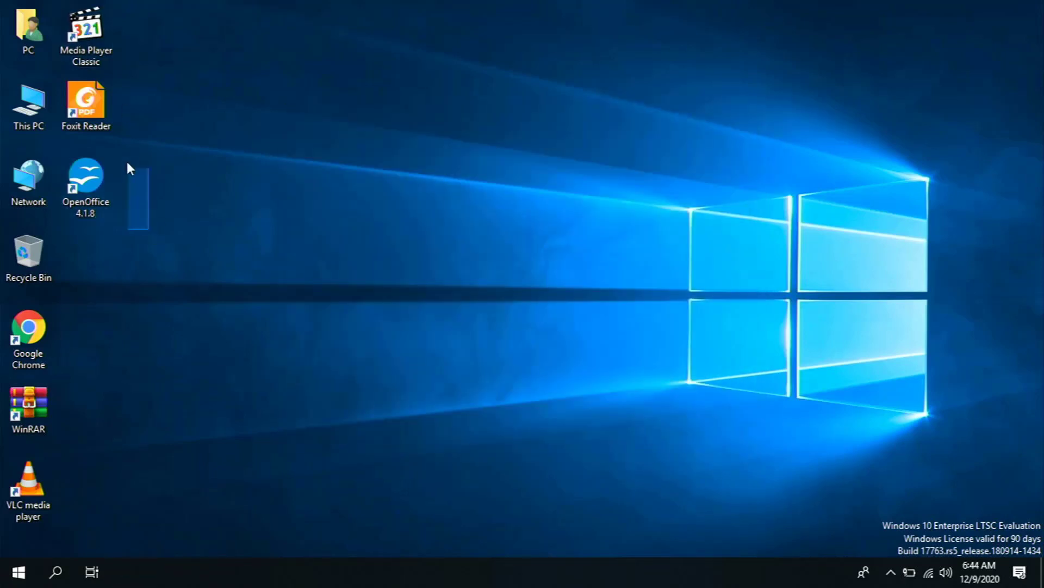
- Move every newly installed app shortcut except Google Chrome from the desktop to the Recycle Bin and empty it
left_click_drag(129, 169, 44, 247)
left_click_drag(77, 500, 5, 383)
left_click_drag(28, 405, 45, 264)
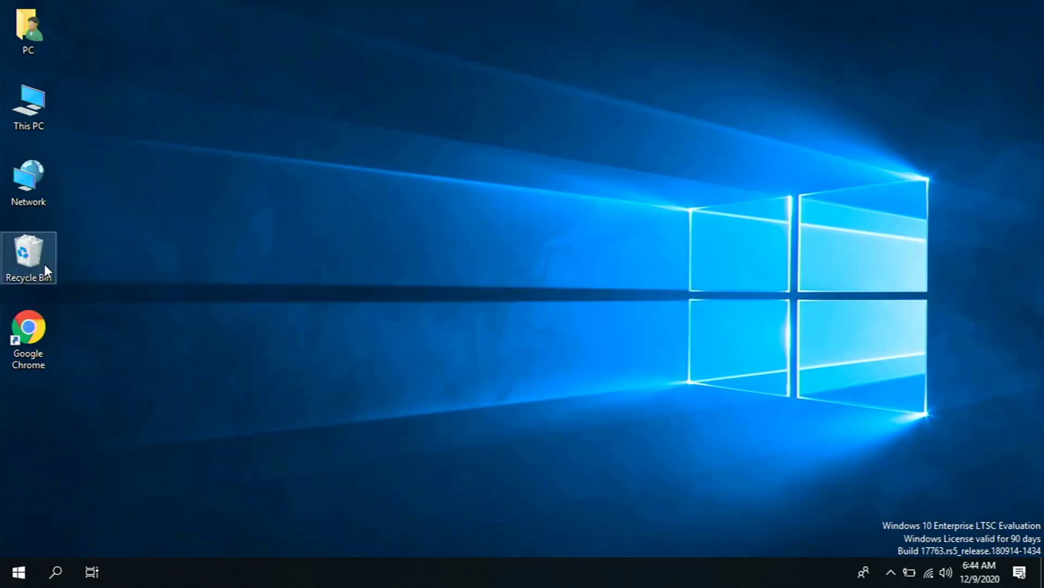
right_click(44, 264)
left_click(109, 292)
left_click(582, 299)
- Restart the computer
left_click(10, 582)
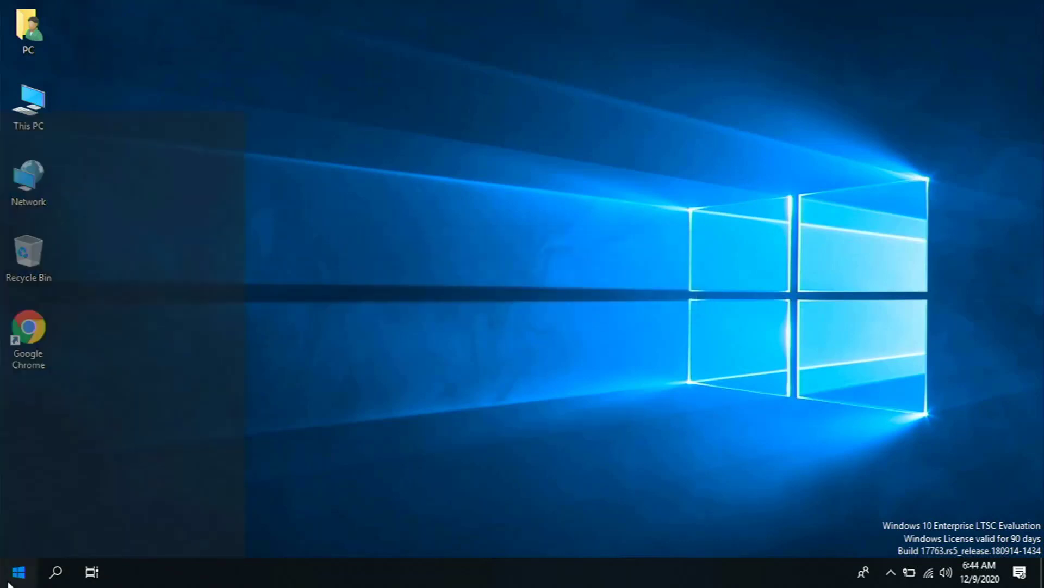
left_click(28, 549)
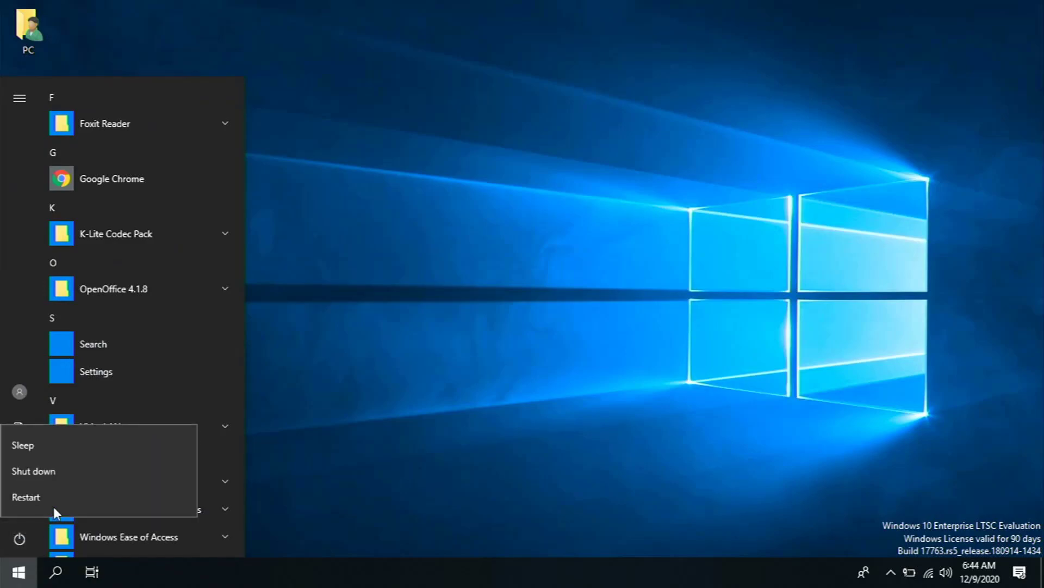
left_click(54, 508)
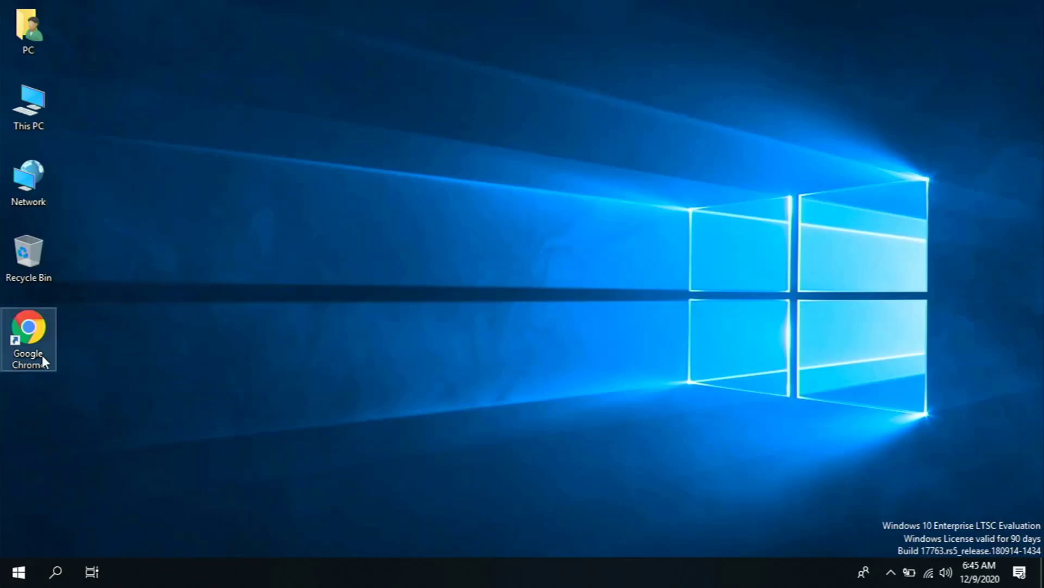
- Open Google Chrome and complete its welcome setup, skipping the bookmarks and choosing the Landscape background
double_click(28, 337)
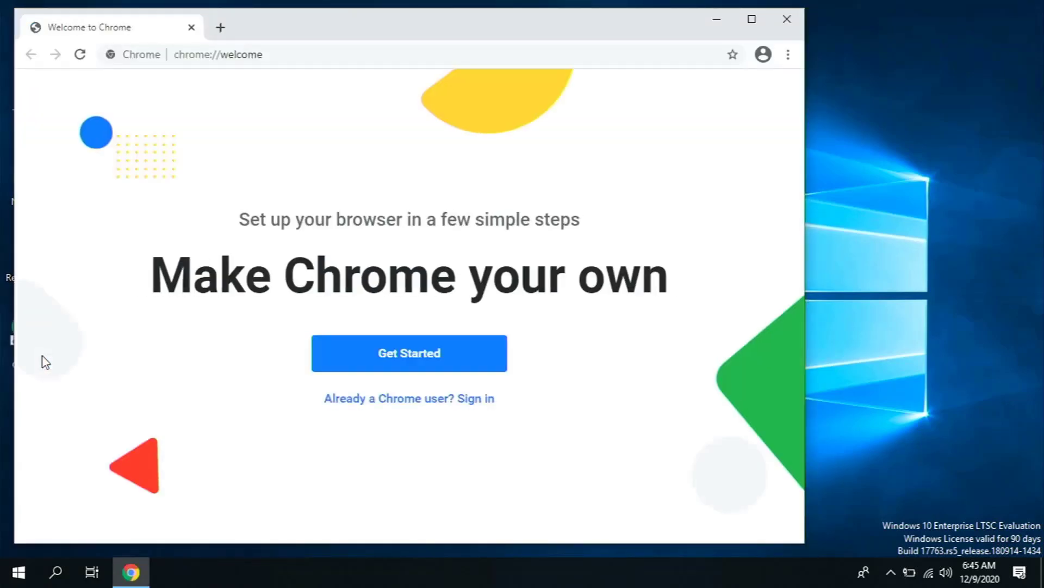
left_click(406, 357)
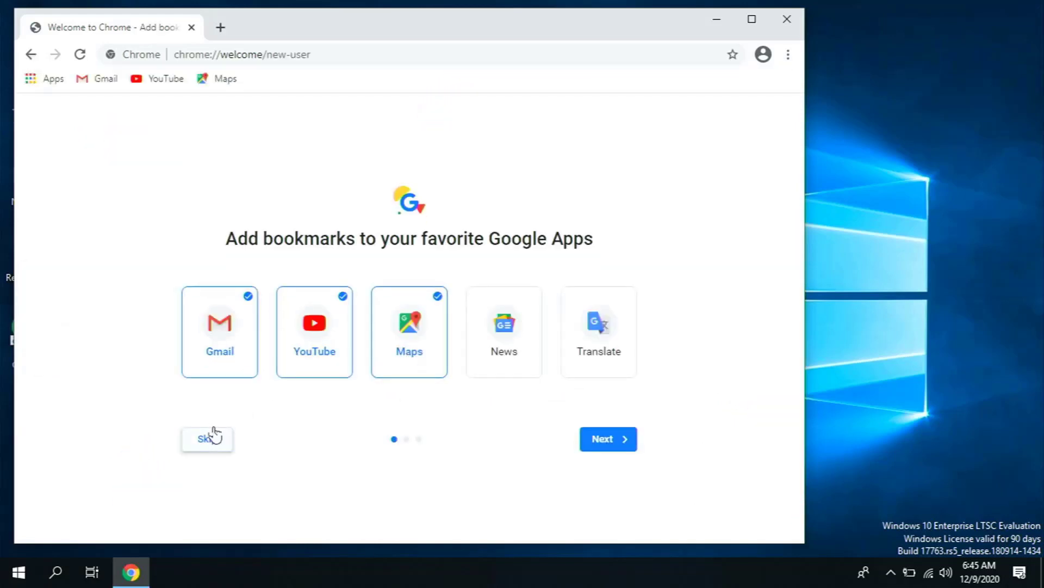
left_click(213, 435)
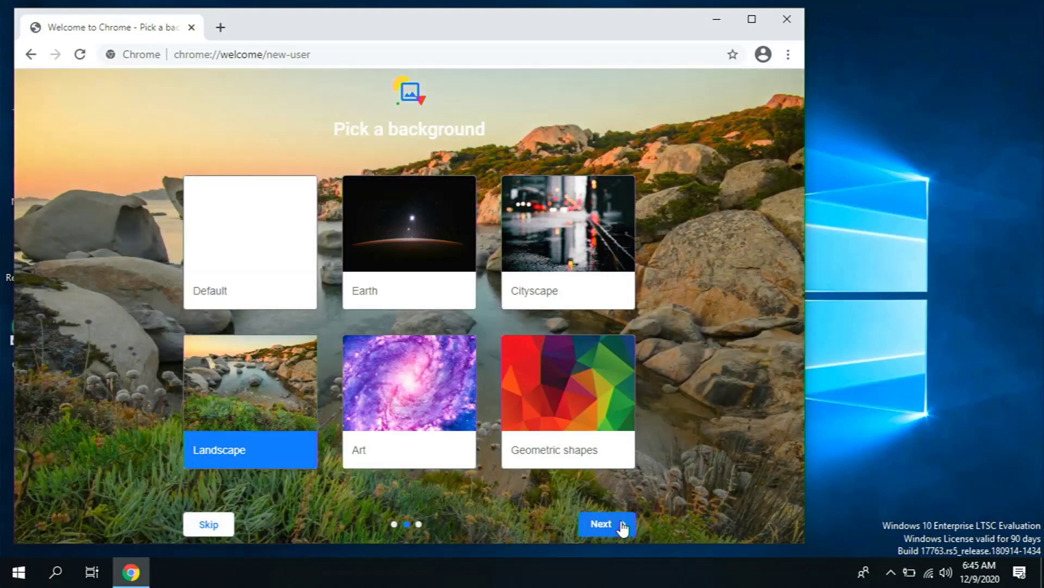
left_click(622, 521)
left_click(261, 485)
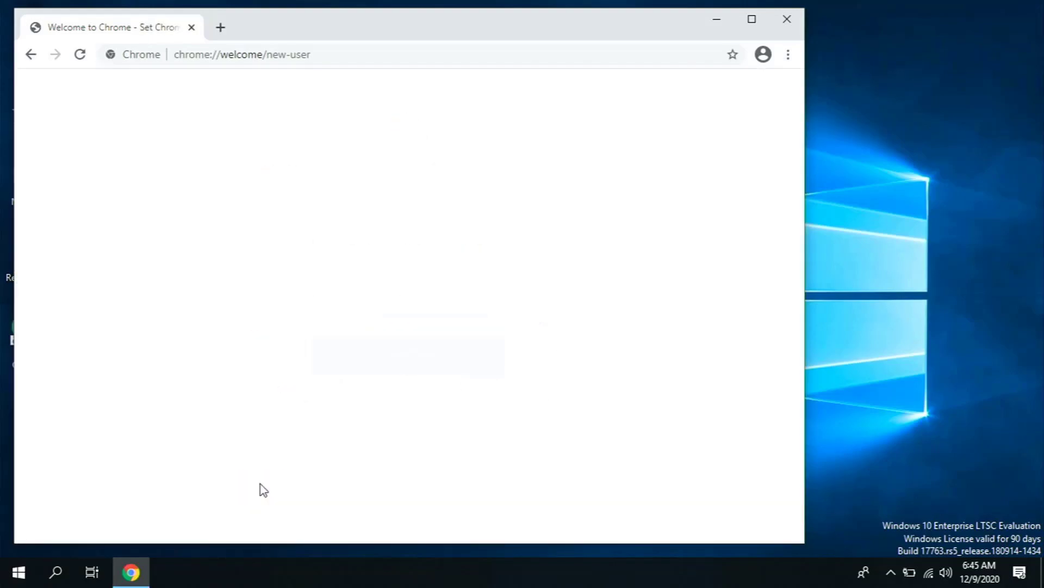
left_click(382, 402)
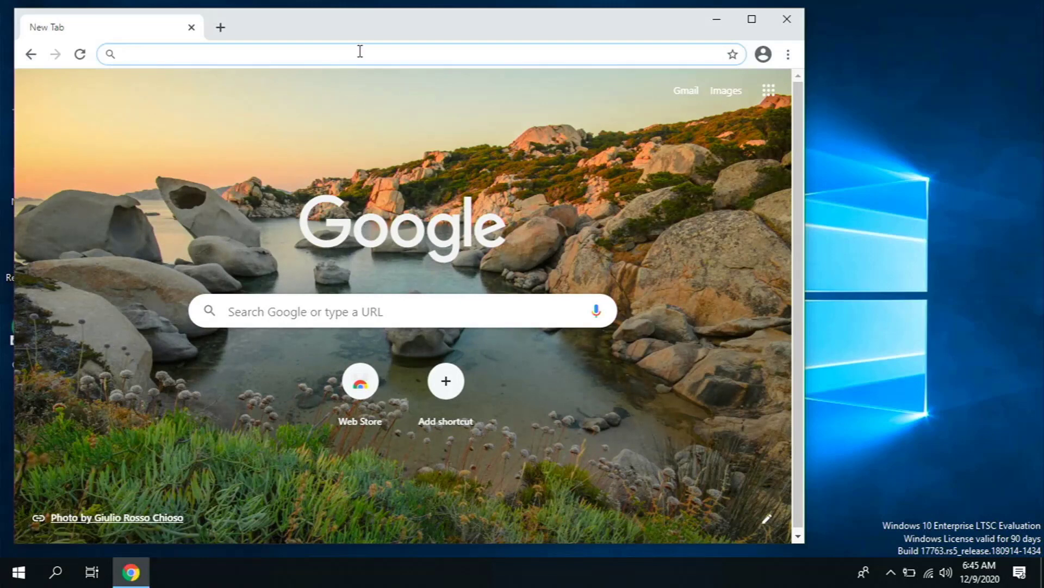
- Open YouTube in Chrome and dismiss the YouTube TV promotion banner
type("yout")
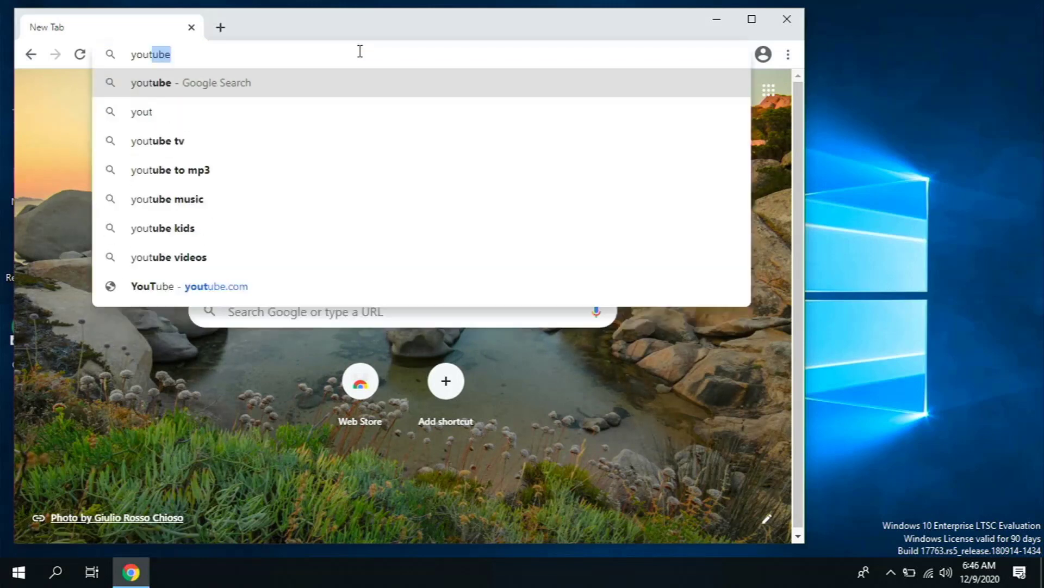
type("ube")
key("Return")
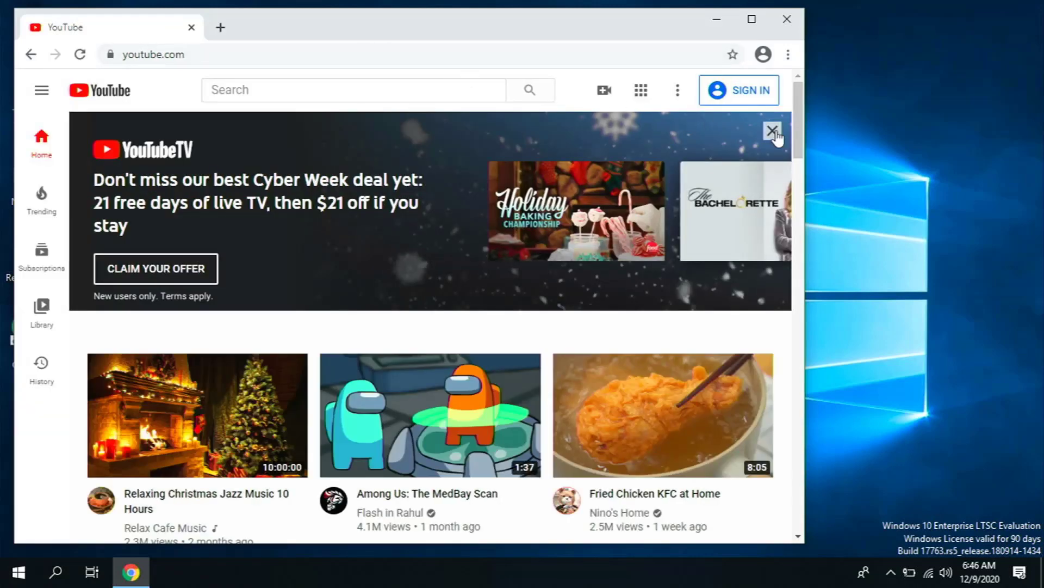
left_click(773, 131)
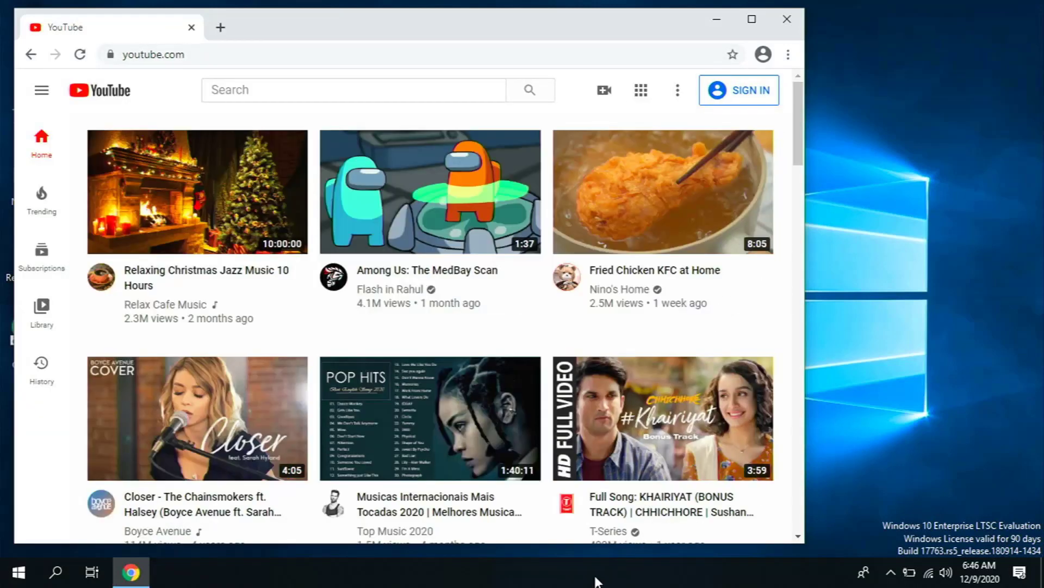
- Check the CPU and memory use of the running processes in Task Manager, then close it and Chrome
right_click(595, 576)
left_click(649, 500)
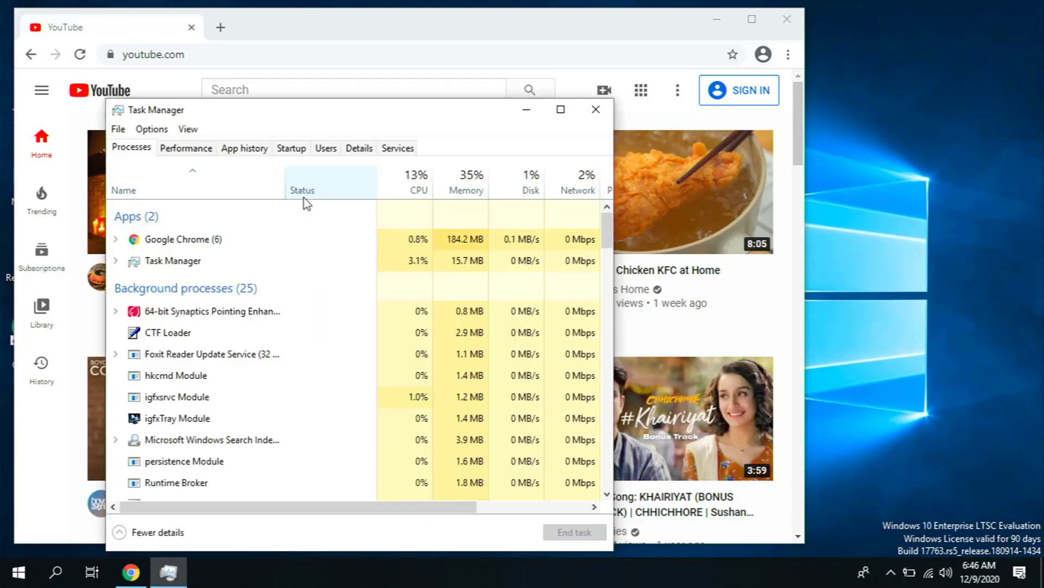
left_click(587, 112)
left_click(794, 21)
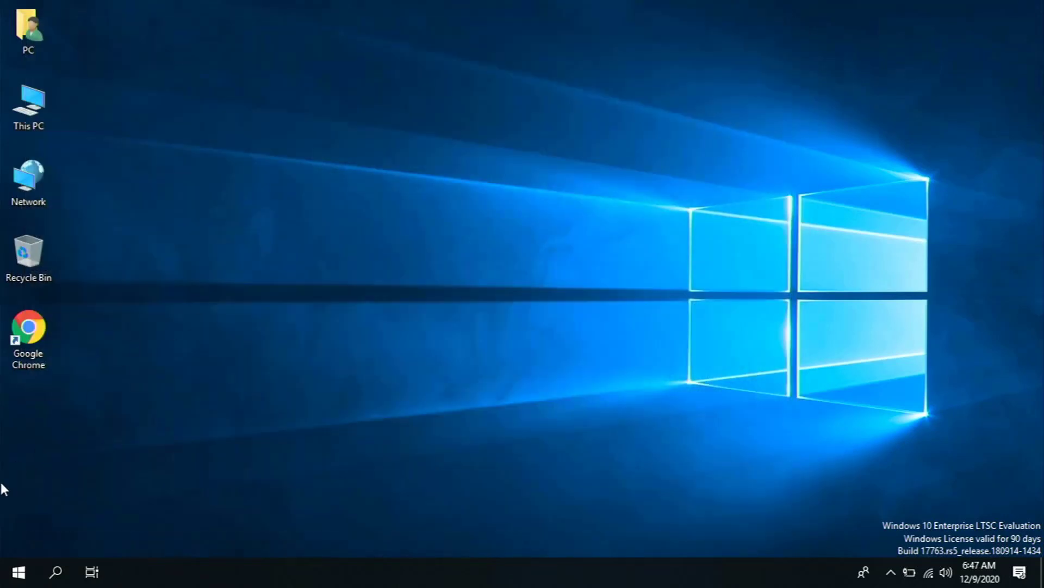
- Shut down the computer
left_click(18, 572)
left_click(18, 541)
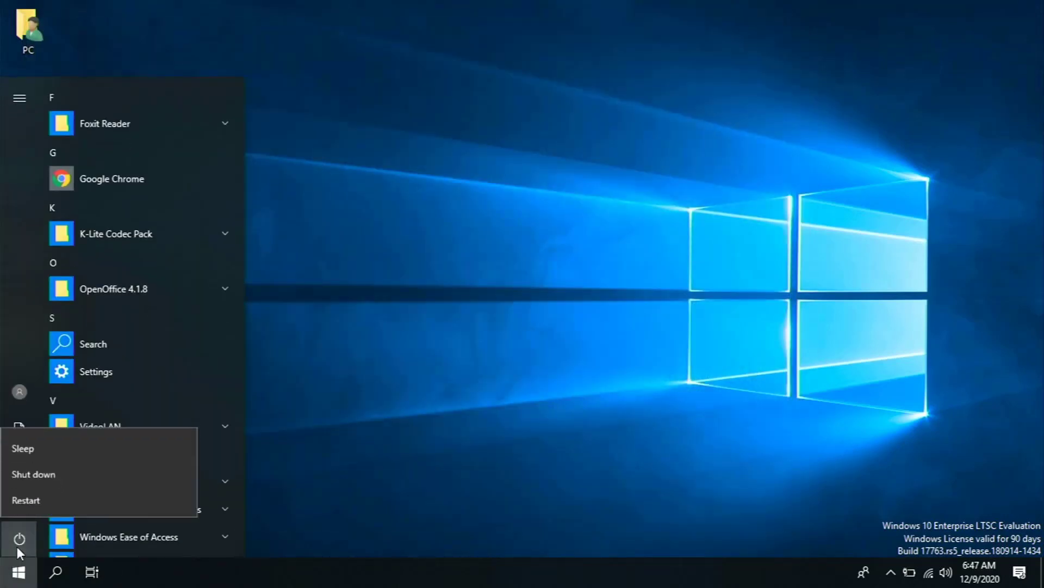
left_click(35, 471)
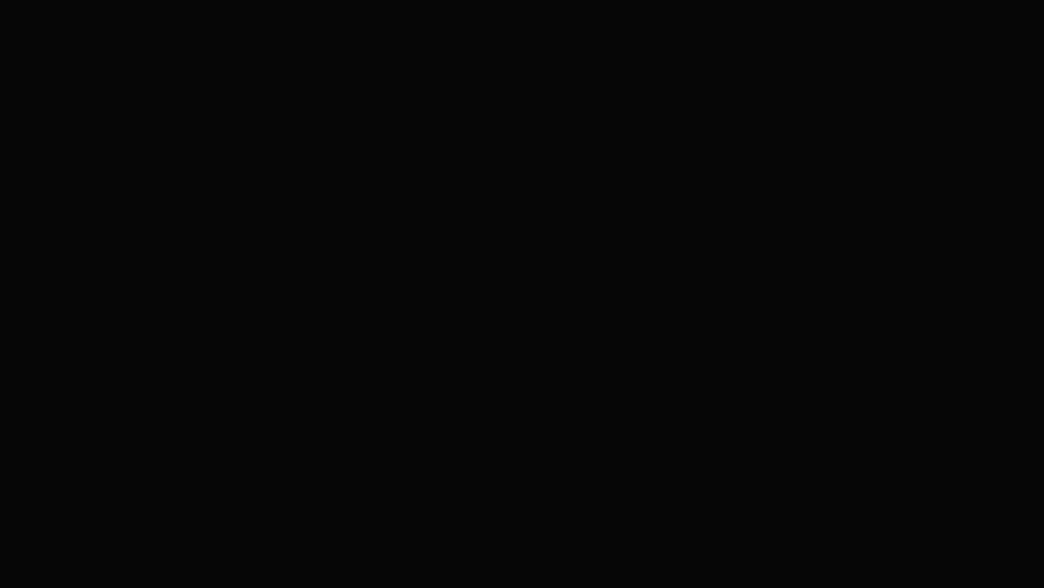